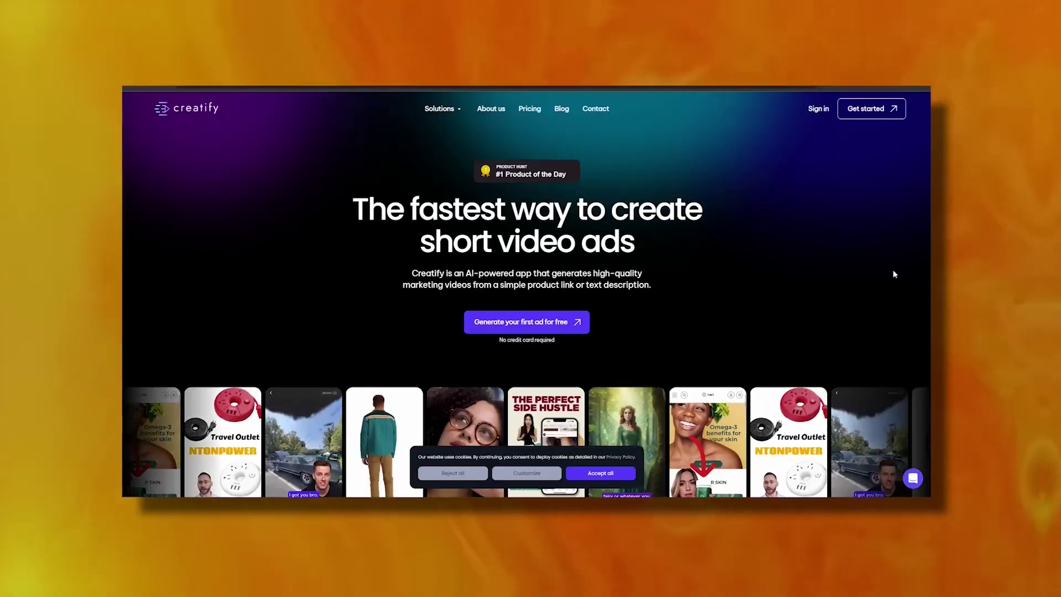
Step: Look through the Creatify homepage and its sample short video ads
scroll(895, 270, "down", 3)
scroll(902, 272, "down", 3)
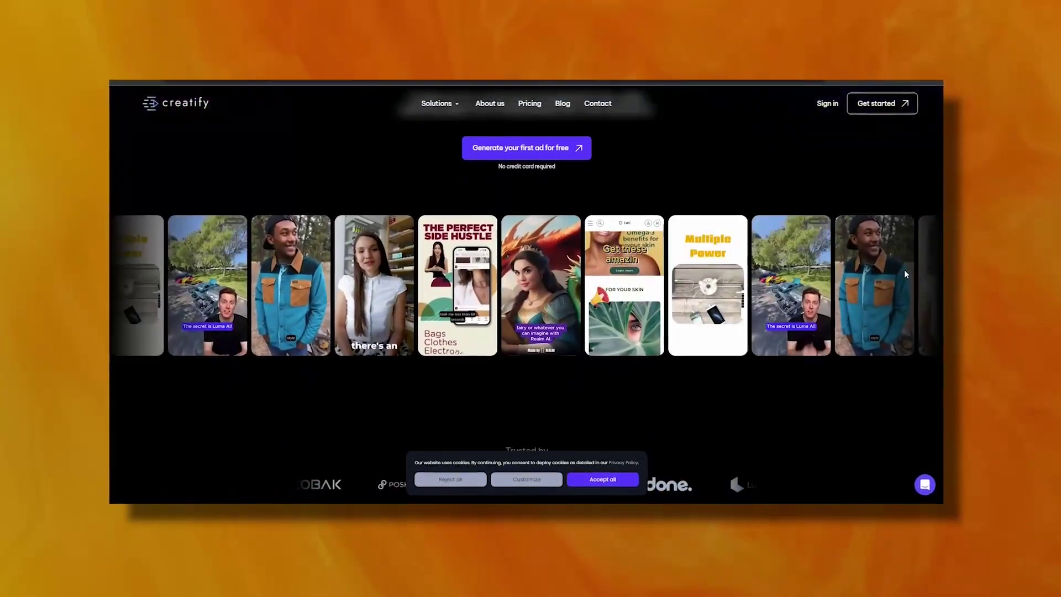
scroll(913, 274, "down", 2)
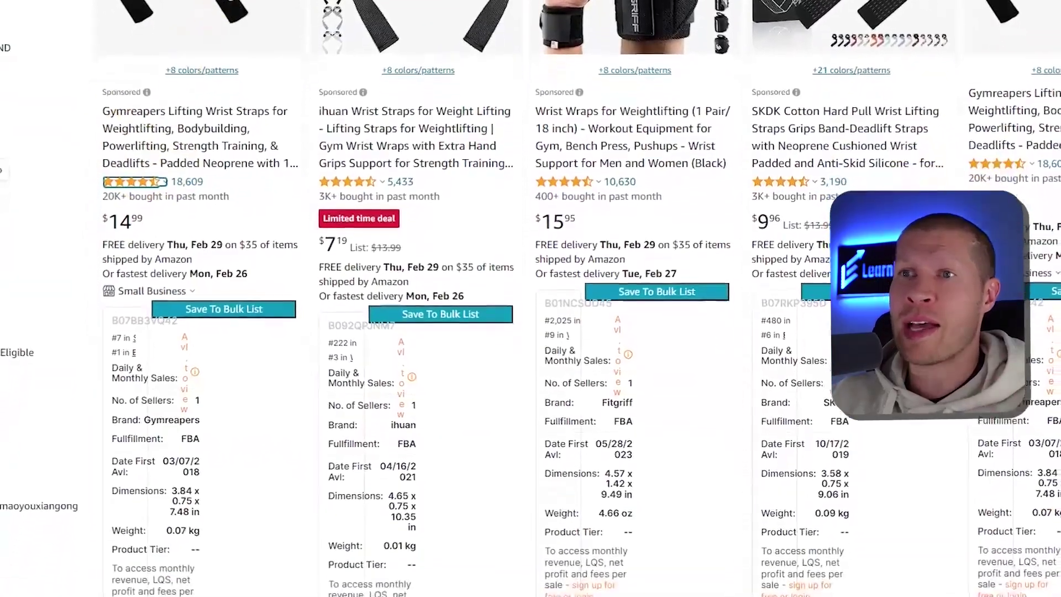
Step: Examine the Amazon listing for the Gymreapers lifting wrist straps and bring up its product video
key("Escape")
scroll(481, 107, "down", 9)
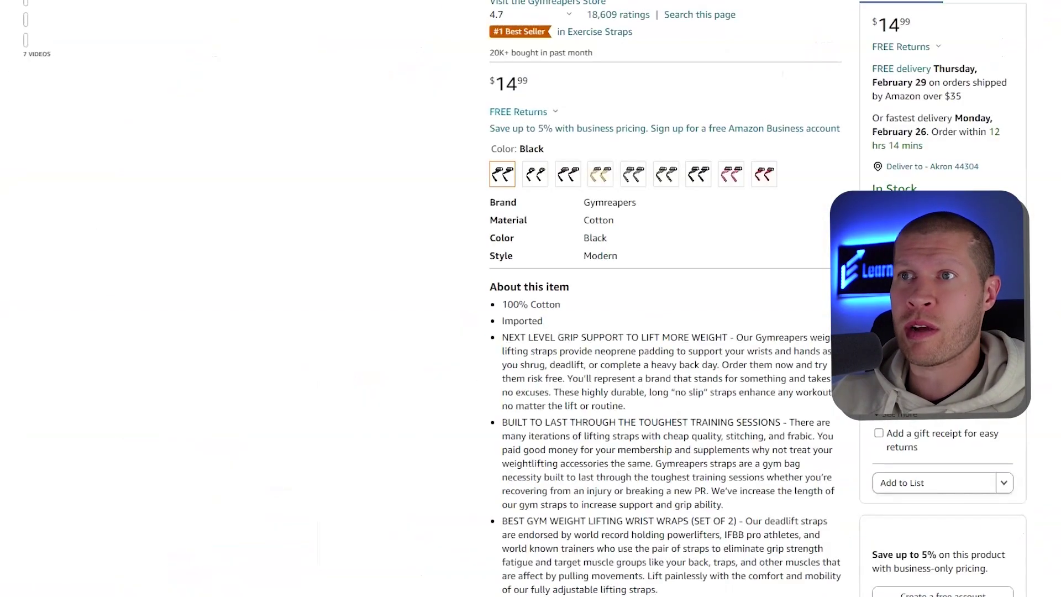
scroll(640, 95, "up", 1)
mouse_move(93, 264)
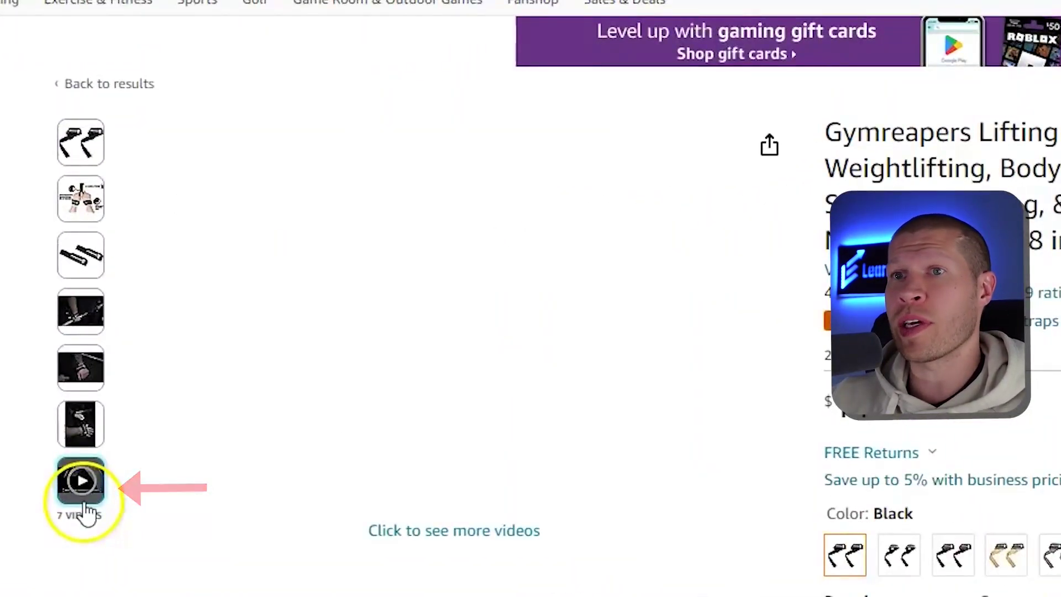
left_click(84, 504)
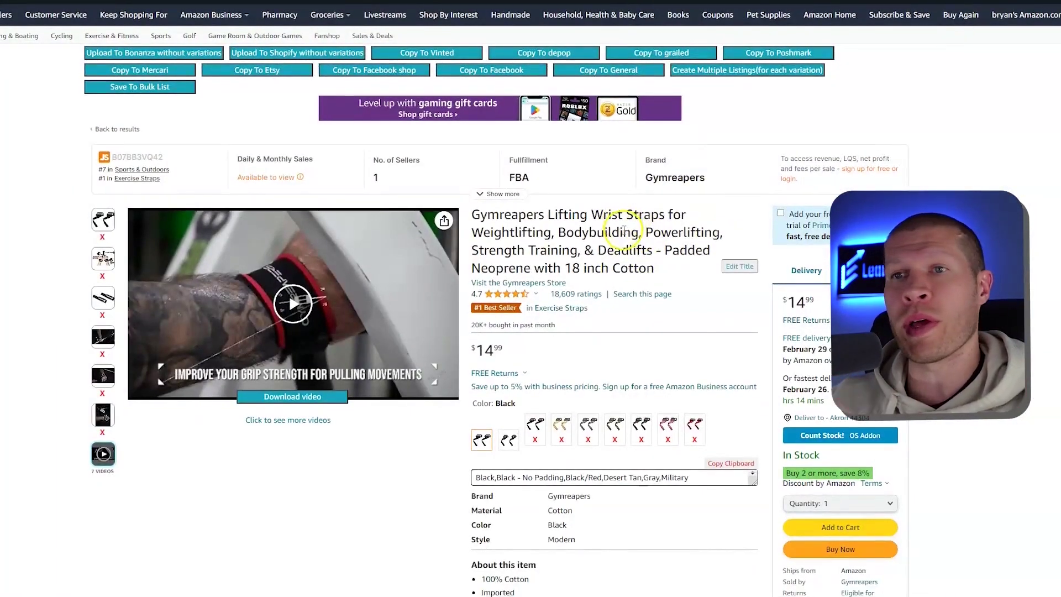
scroll(619, 245, "down", 2)
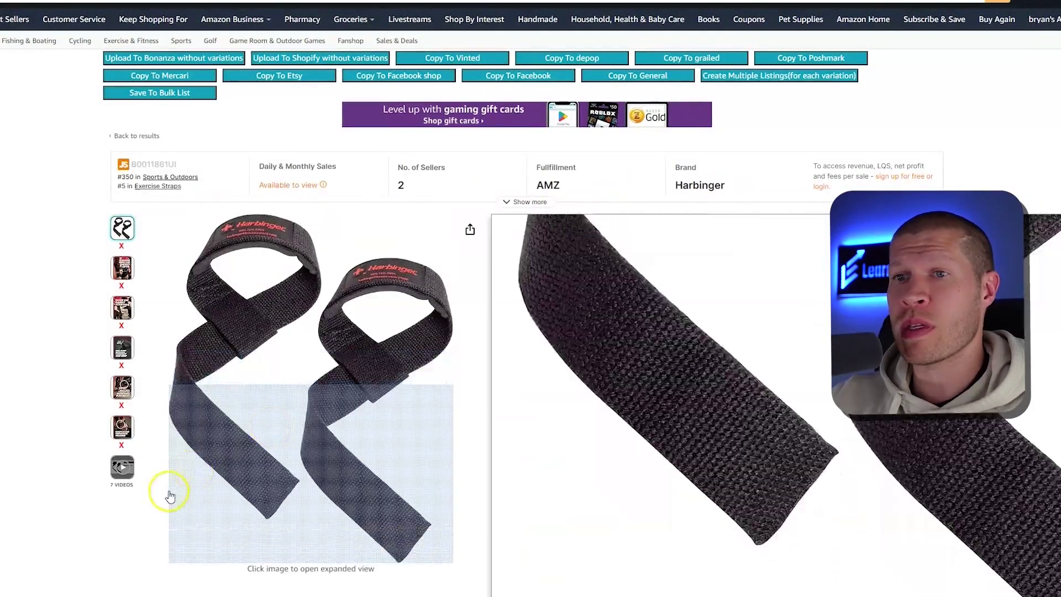
Step: Bring up the product video on the Harbinger lifting straps listing and read through the product details
left_click(122, 467)
scroll(586, 272, "down", 3)
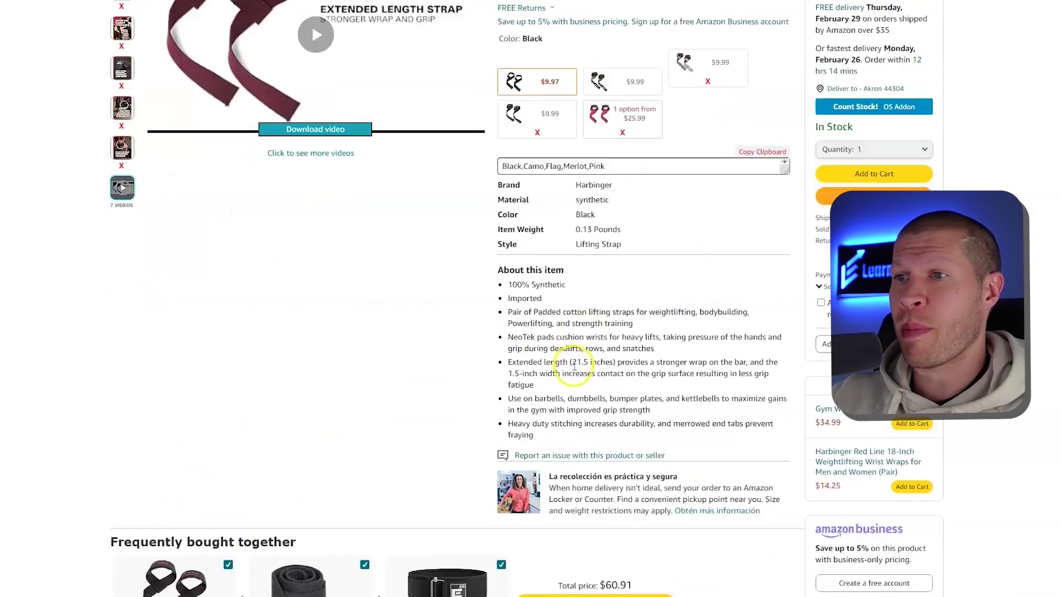
scroll(576, 370, "up", 6)
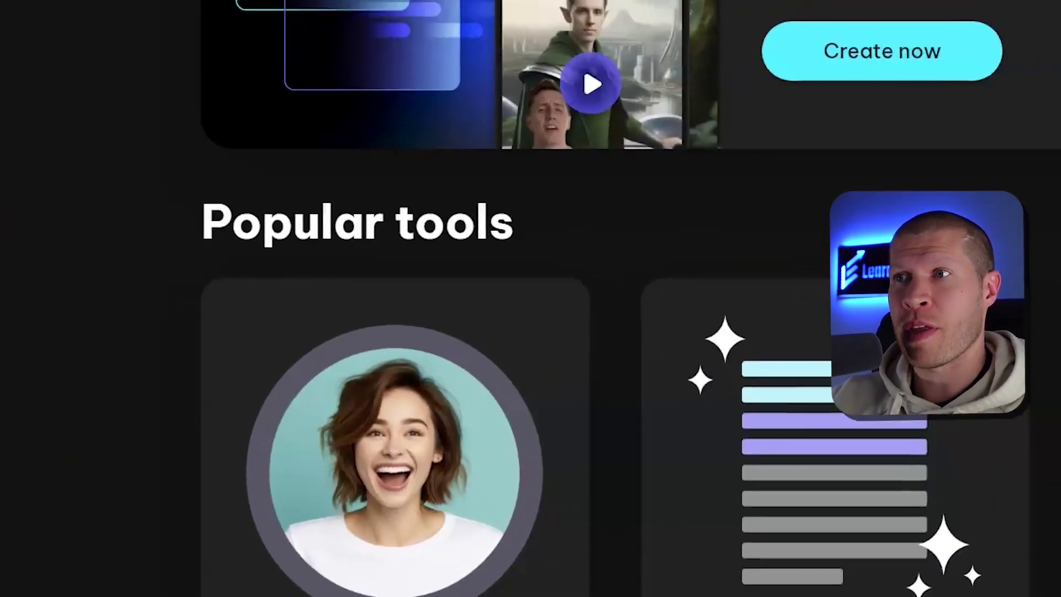
Step: Start a new Creatify Studio video and analyze the pasted product URL for the Harbinger lifting straps
left_click(489, 230)
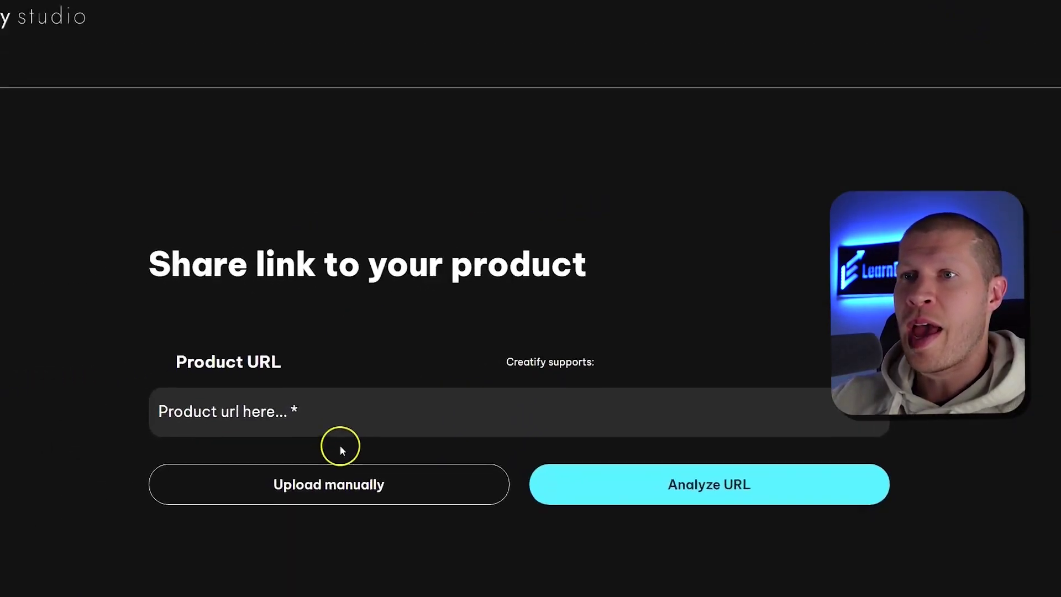
left_click(137, 472)
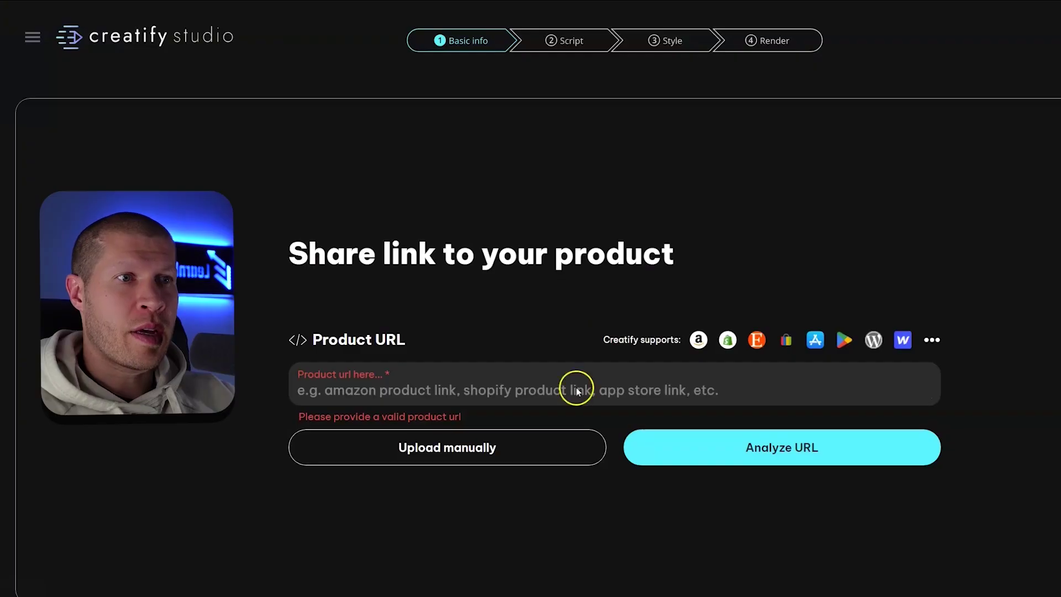
key("ctrl+v")
left_click(738, 444)
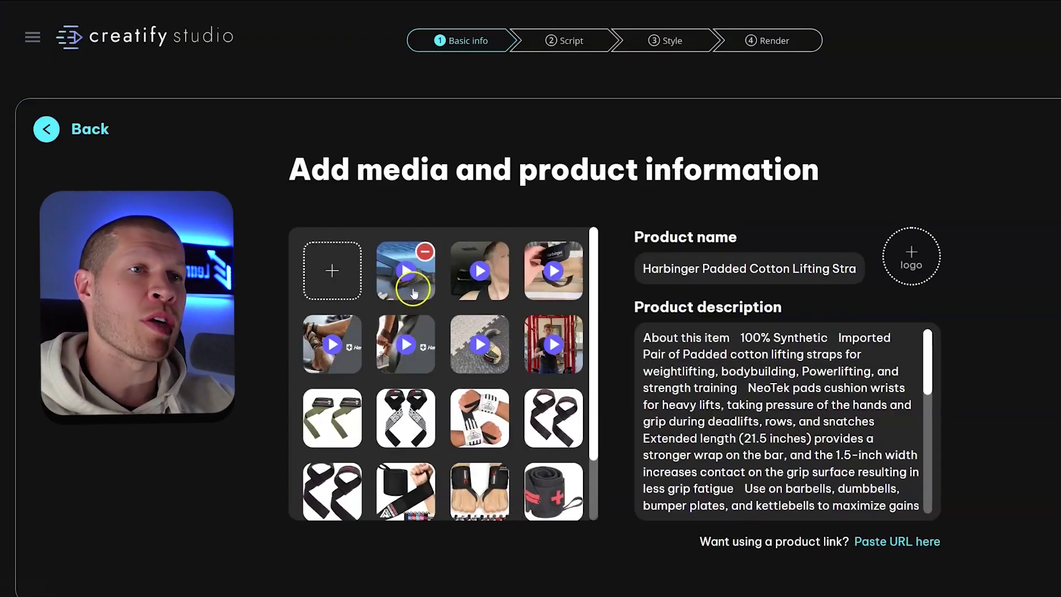
Step: Examine the imported product videos and images to judge which media suit the ad
scroll(449, 406, "down", 1)
scroll(449, 369, "up", 1)
scroll(449, 369, "down", 1)
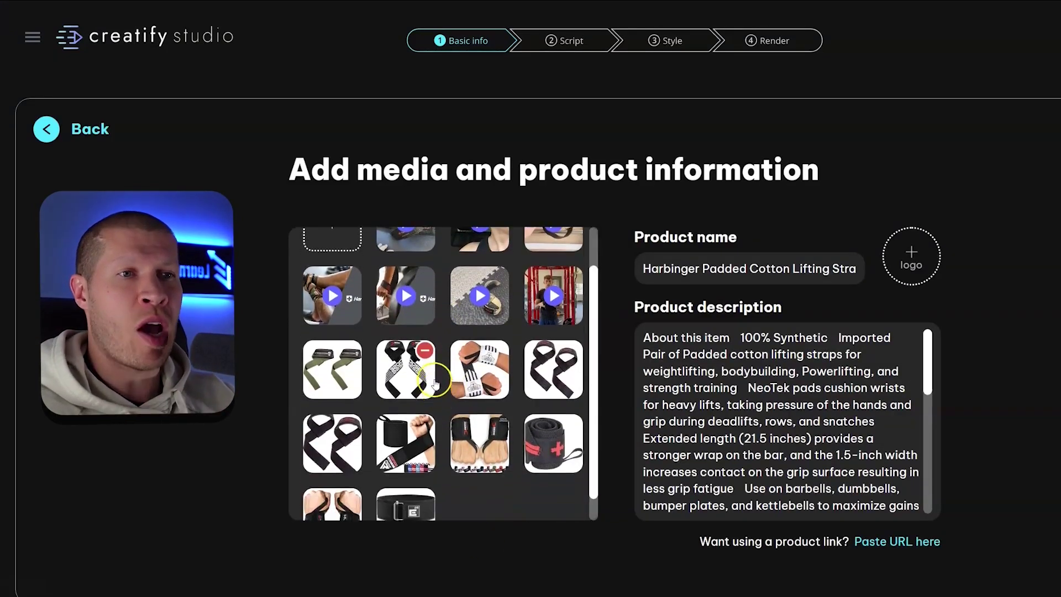
mouse_move(353, 356)
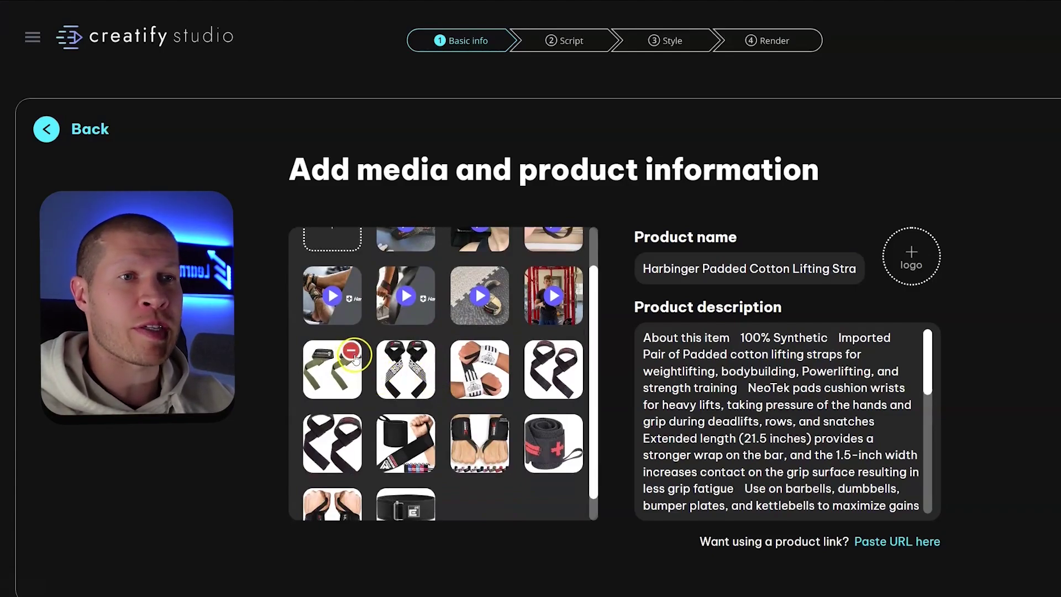
scroll(442, 332, "up", 1)
mouse_move(457, 364)
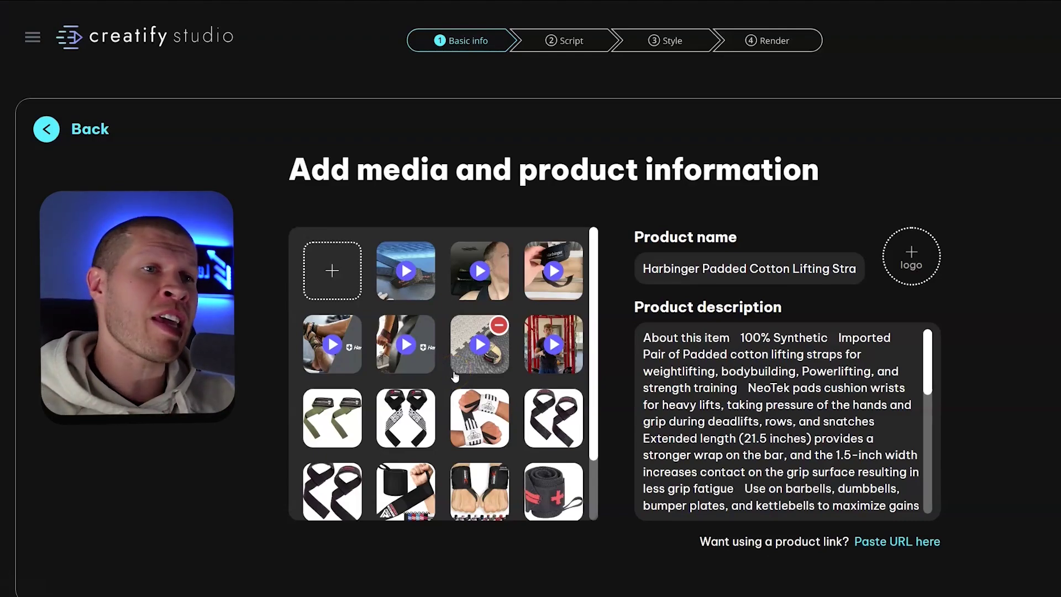
scroll(525, 434, "down", 1)
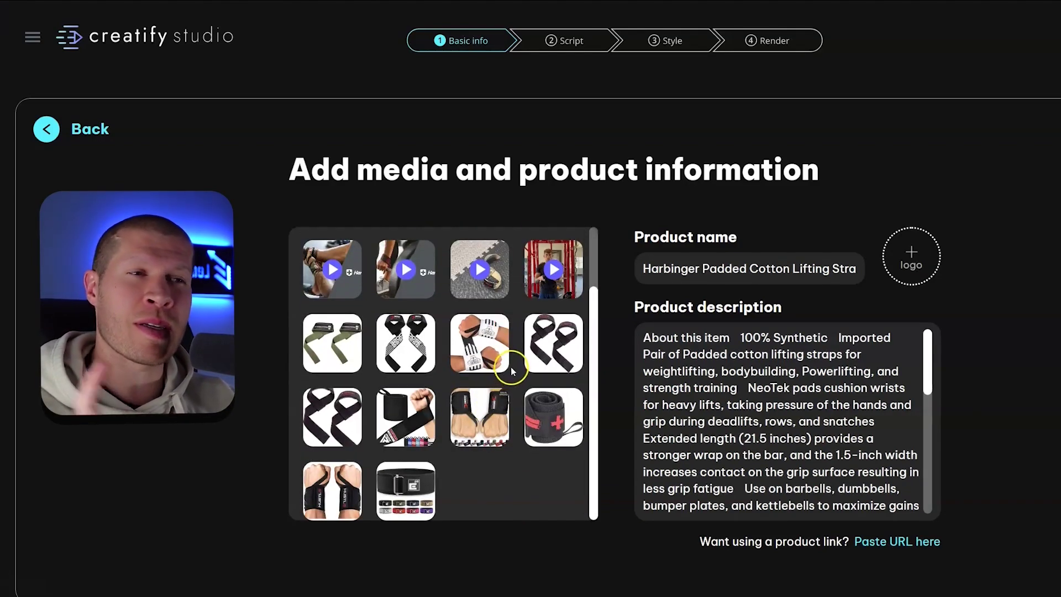
mouse_move(538, 366)
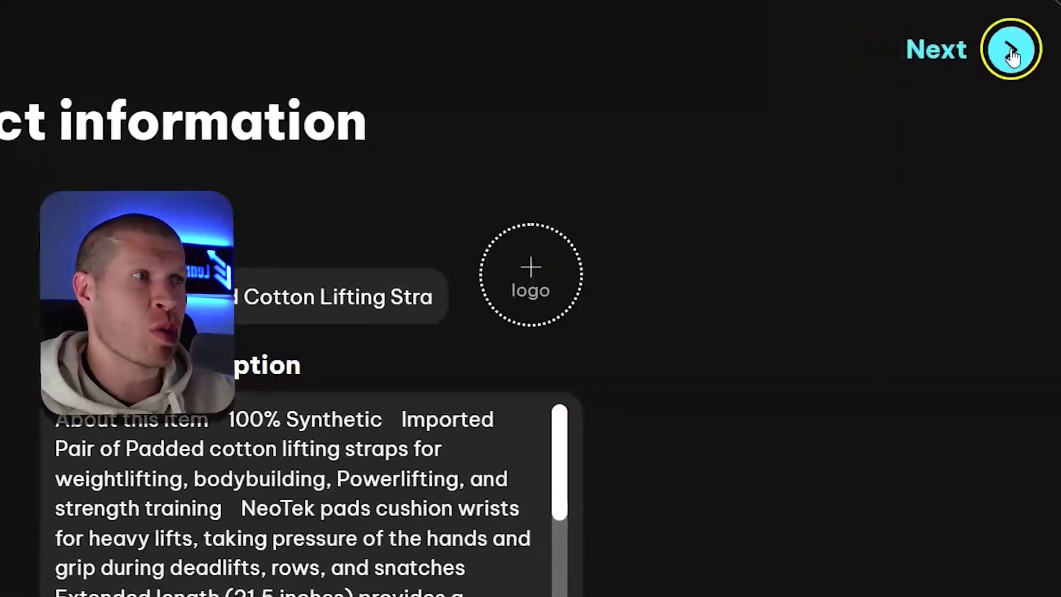
Step: Read through the imported product description of the Harbinger lifting straps to its end
left_click(1025, 56)
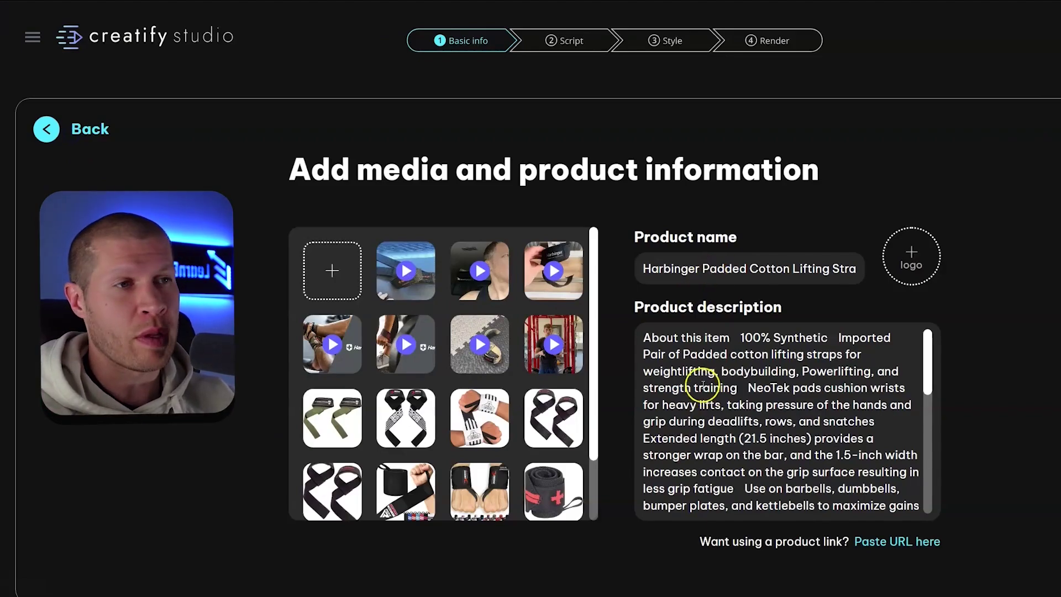
scroll(701, 401, "down", 6)
scroll(701, 412, "down", 1)
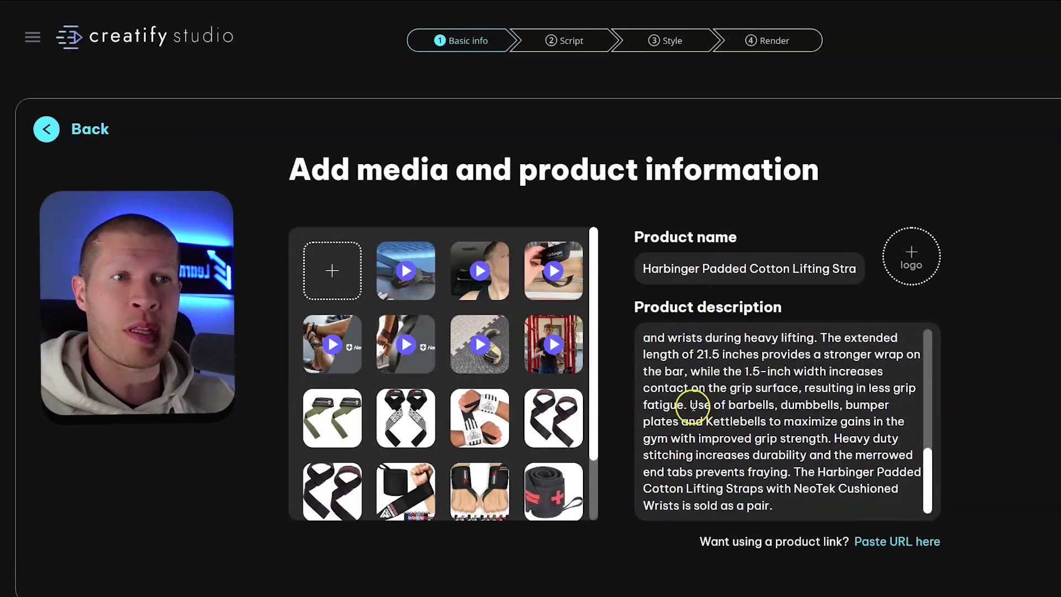
scroll(474, 305, "down", 1)
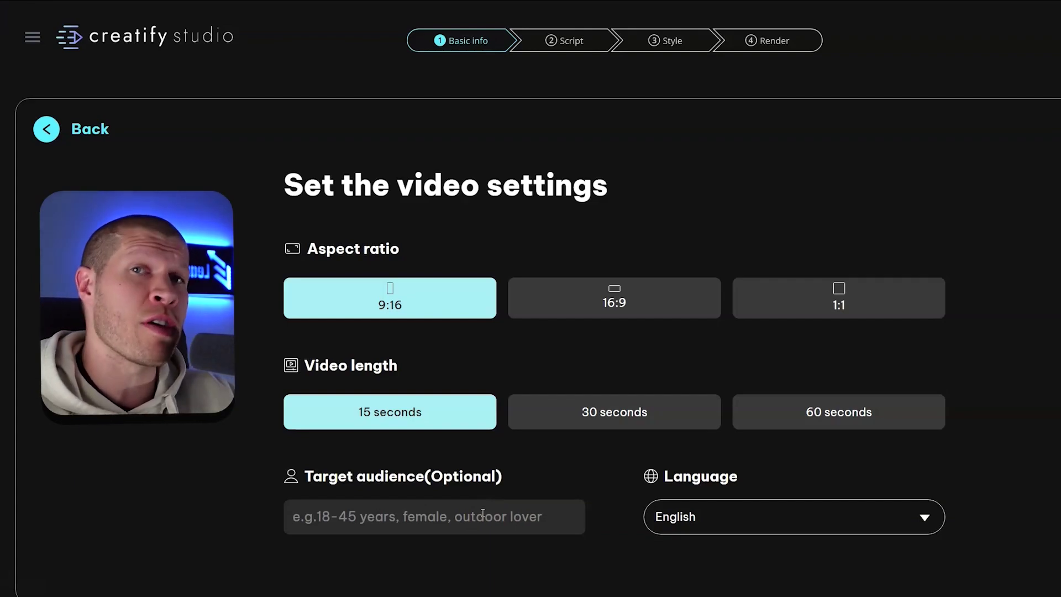
Step: Continue to the scripts with the 9:16, 15-second, English video settings and check the DIY script option
left_click(922, 49)
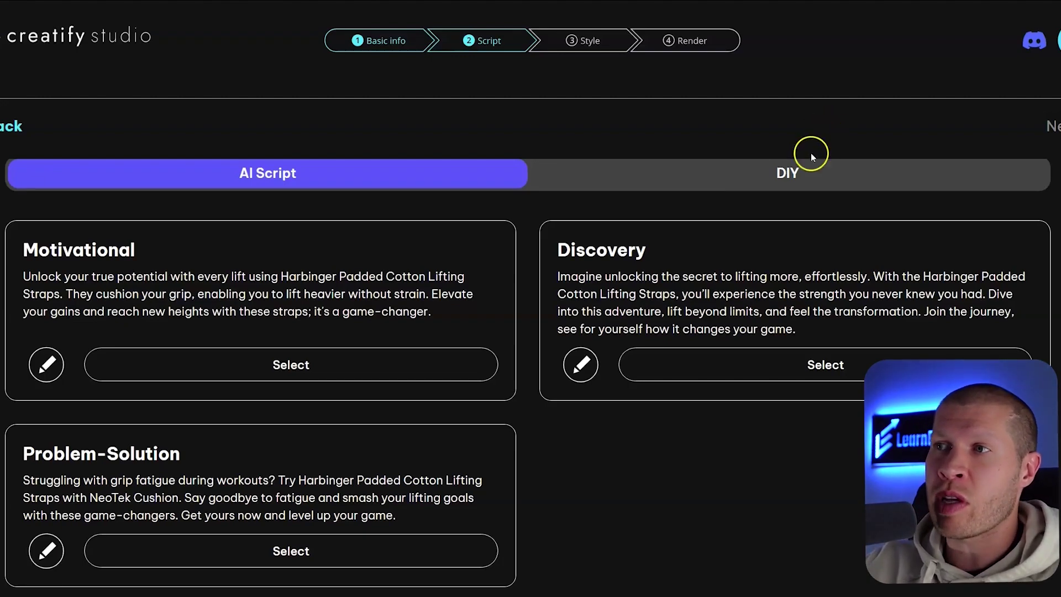
left_click(789, 173)
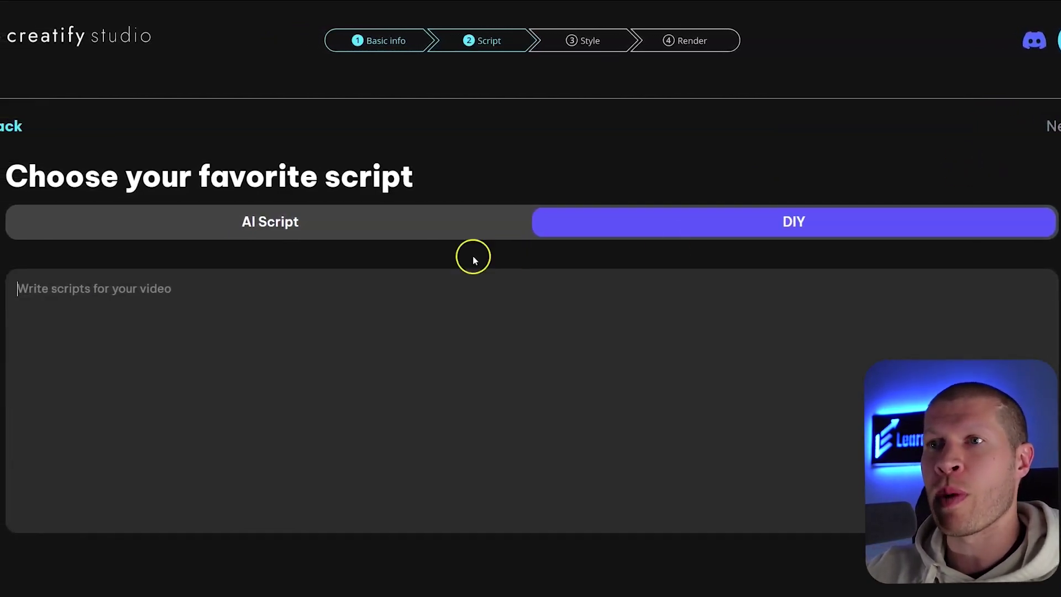
left_click(446, 230)
Step: Generate more AI scripts in addition to Motivational, Discovery and Problem-Solution
scroll(425, 297, "down", 1)
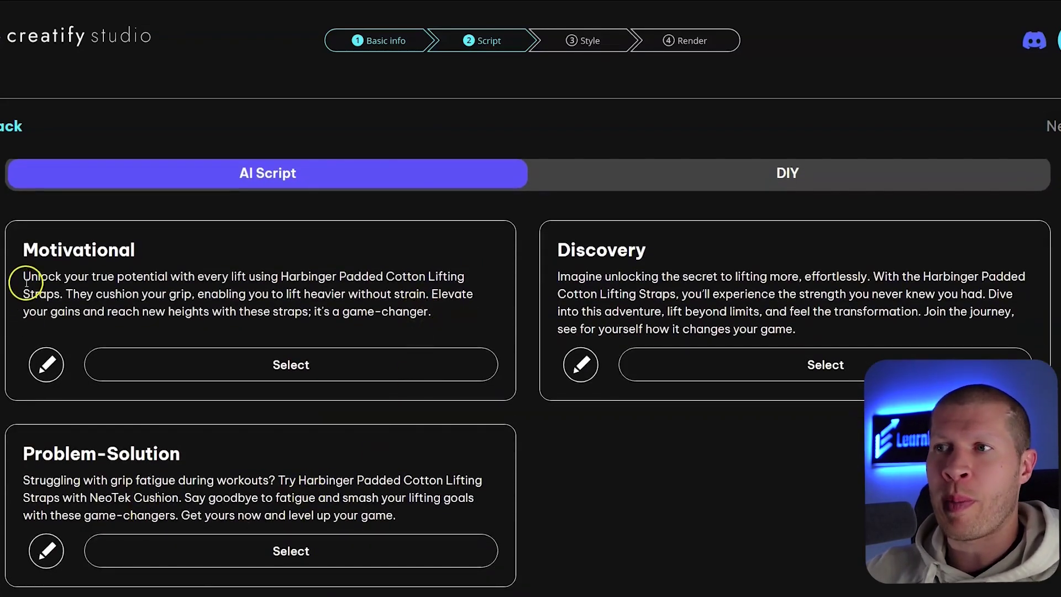
scroll(109, 315, "down", 2)
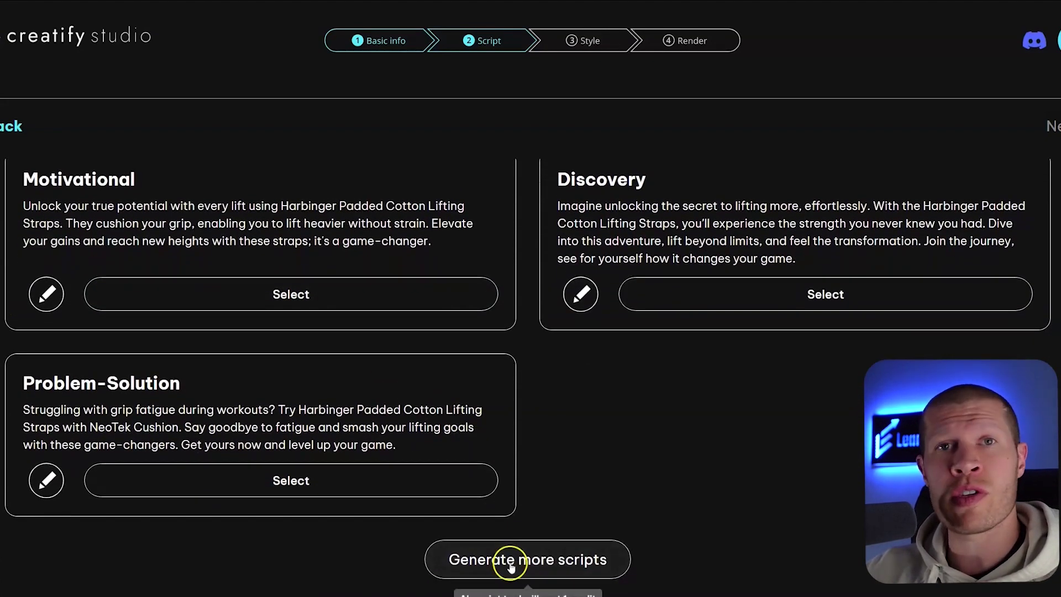
left_click(510, 564)
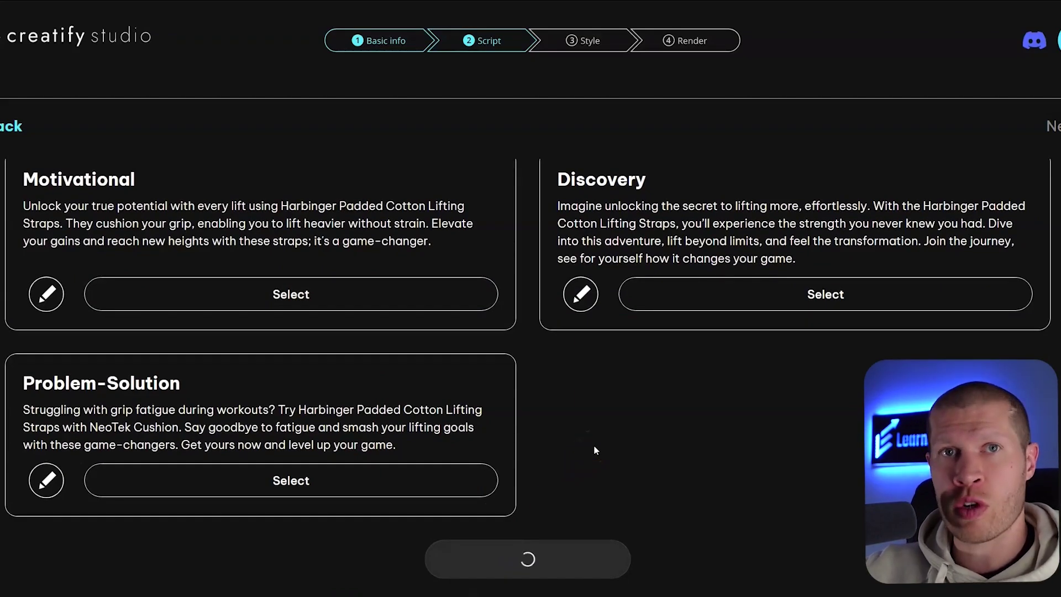
left_click(594, 425)
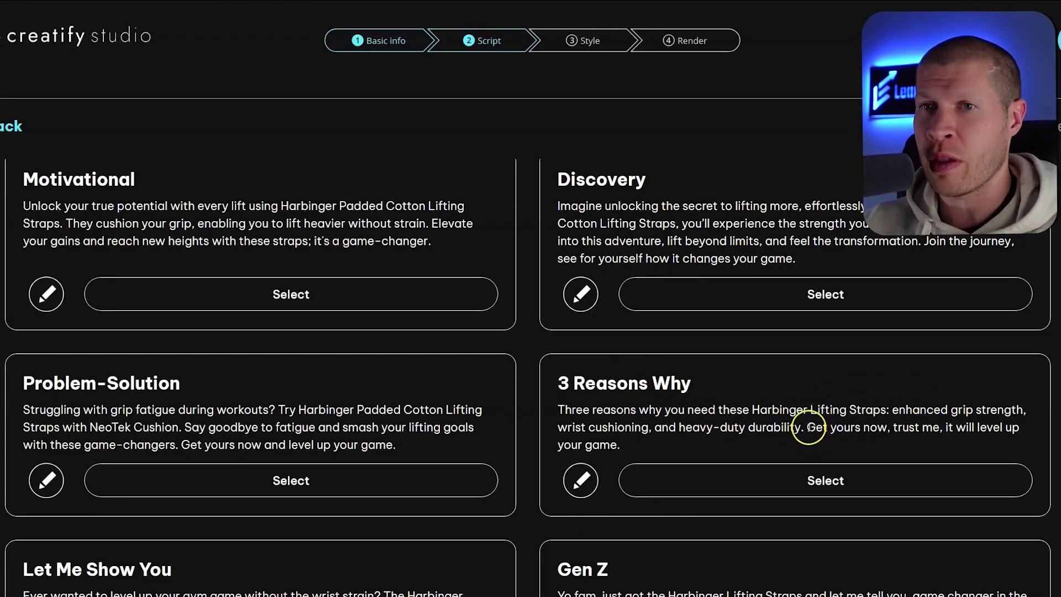
Step: Compare the available AI scripts, including 3 Reasons Why, Let Me Show You and Gen Z
scroll(813, 429, "down", 2)
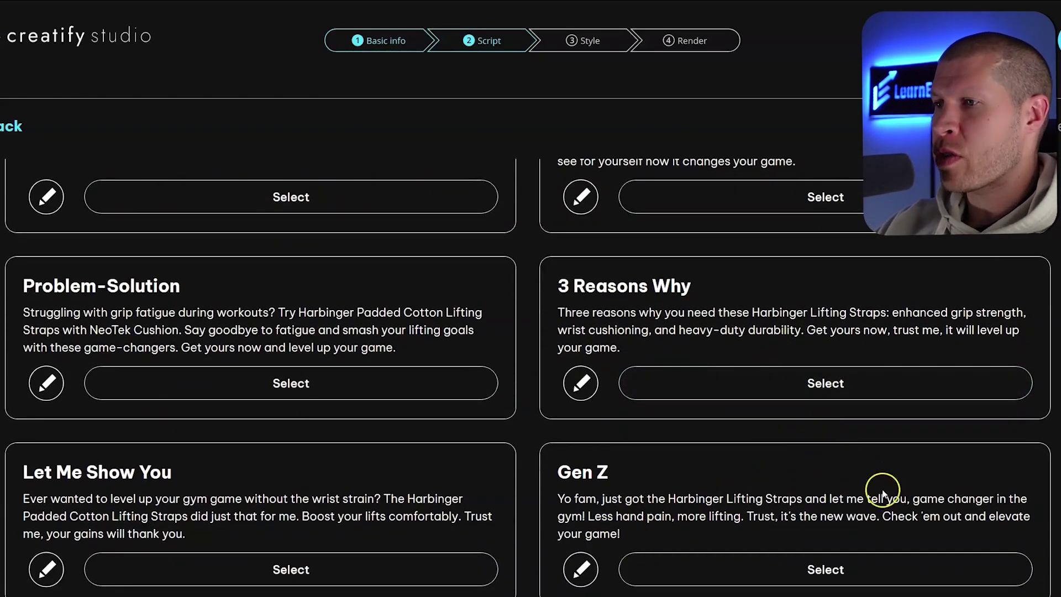
scroll(871, 505, "down", 1)
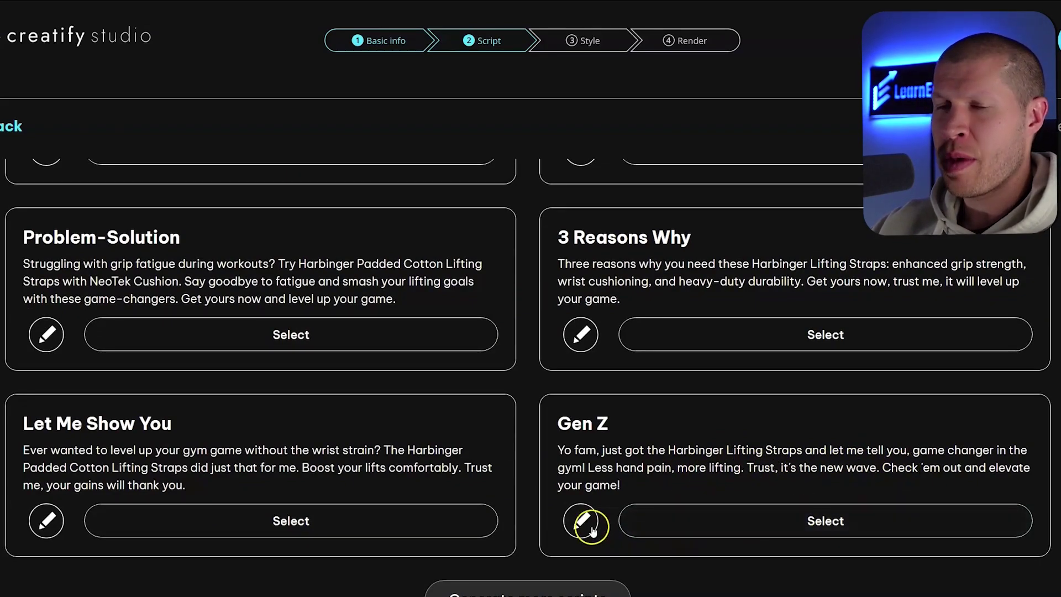
scroll(256, 448, "up", 1)
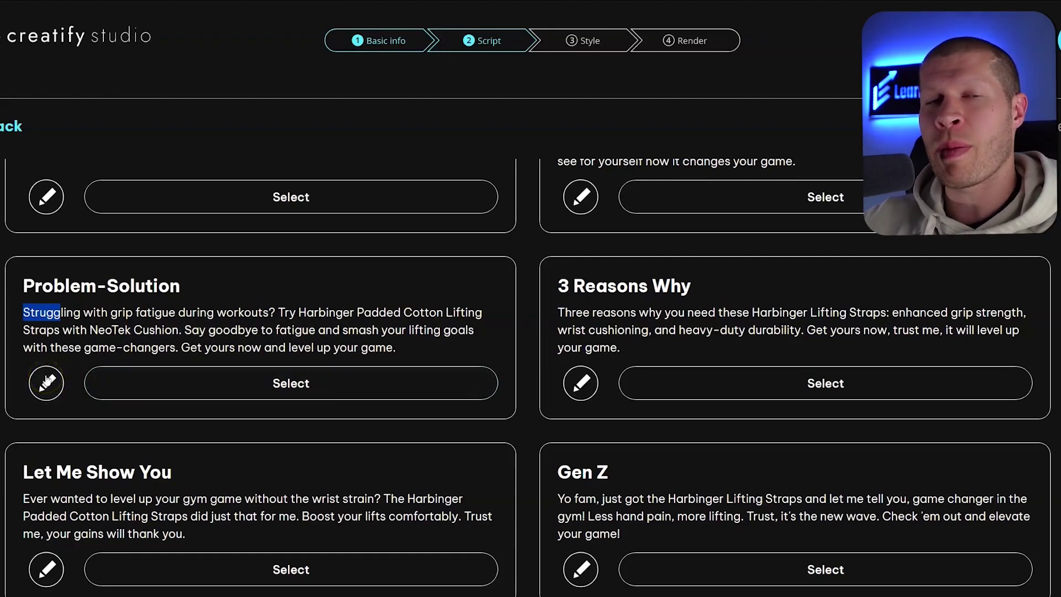
scroll(144, 376, "up", 1)
scroll(330, 372, "down", 3)
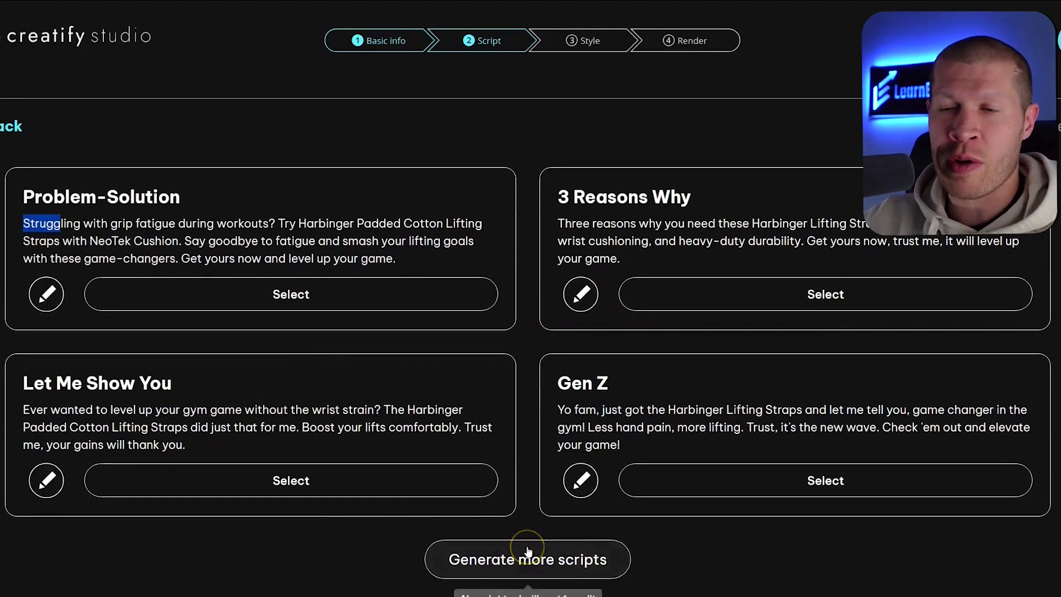
scroll(257, 479, "up", 3)
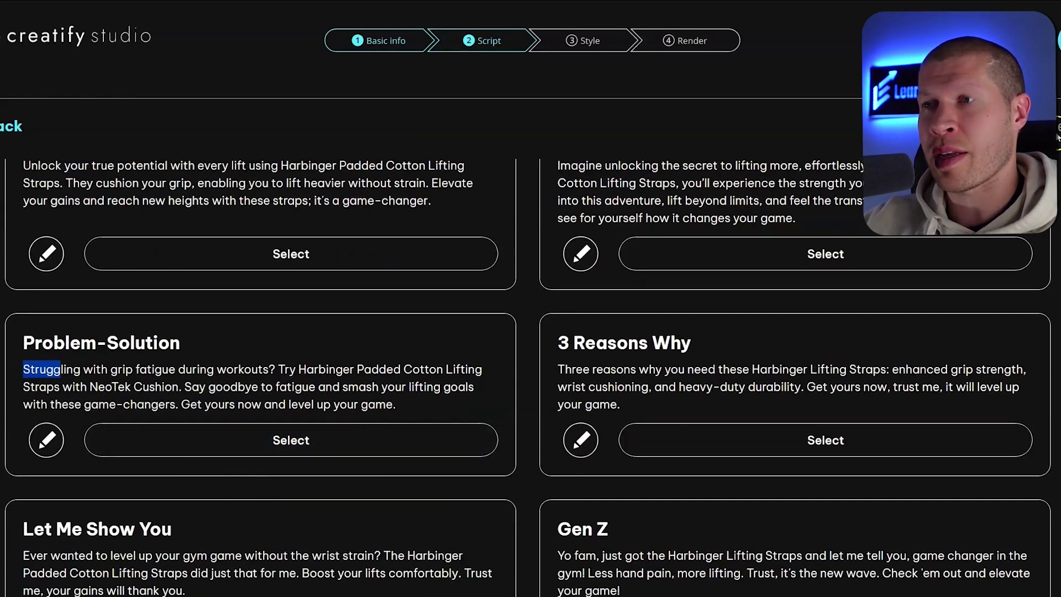
Step: Edit the Problem-Solution script, replacing "Harbinger Padded Cotton" with "these" before "Lifting Straps"
left_click(54, 428)
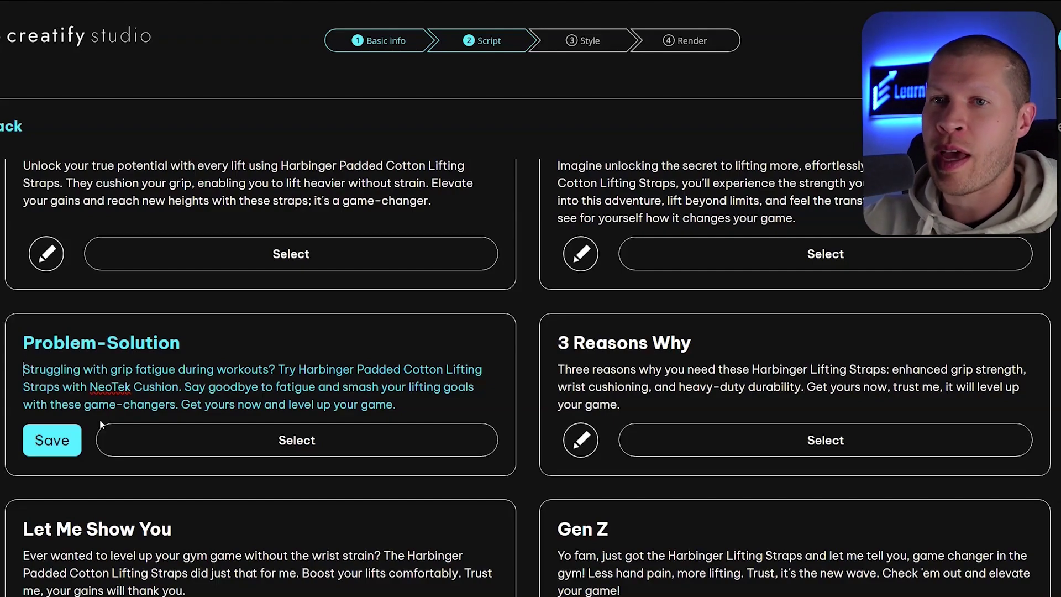
left_click(104, 394)
left_click(56, 462)
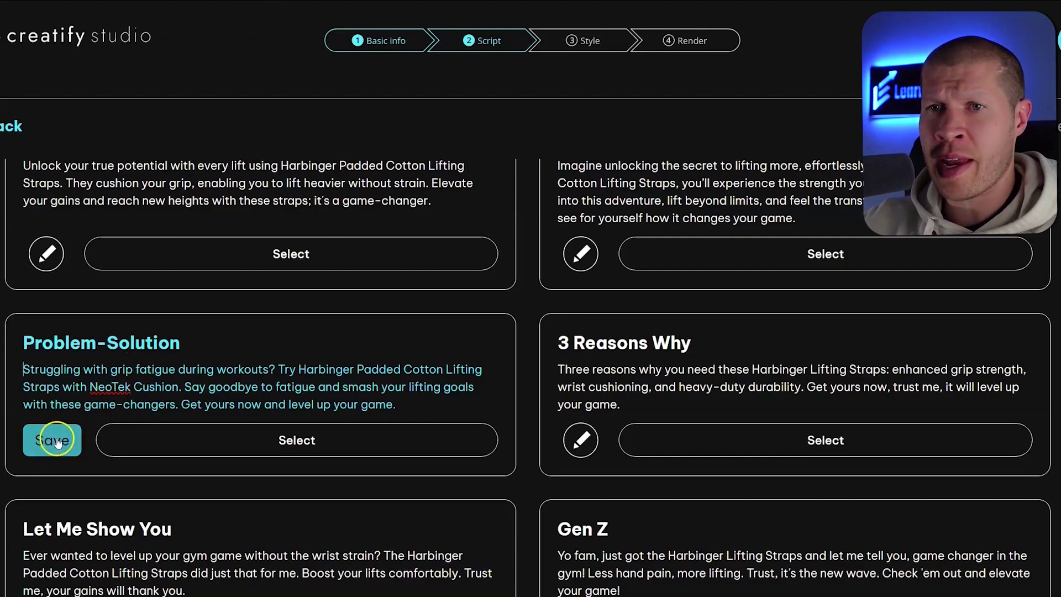
left_click(38, 379)
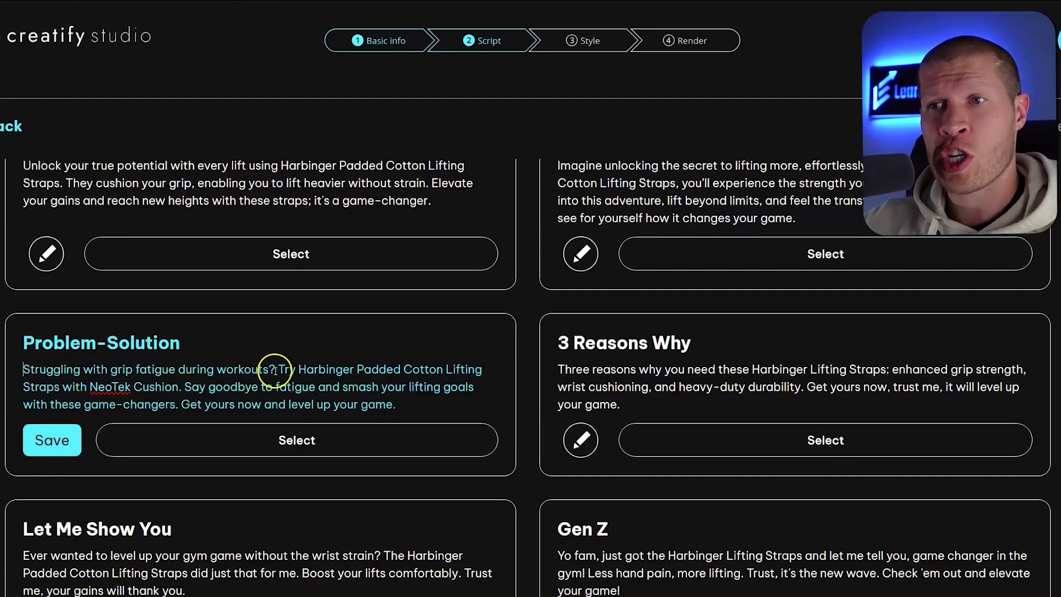
left_click_drag(300, 369, 405, 370)
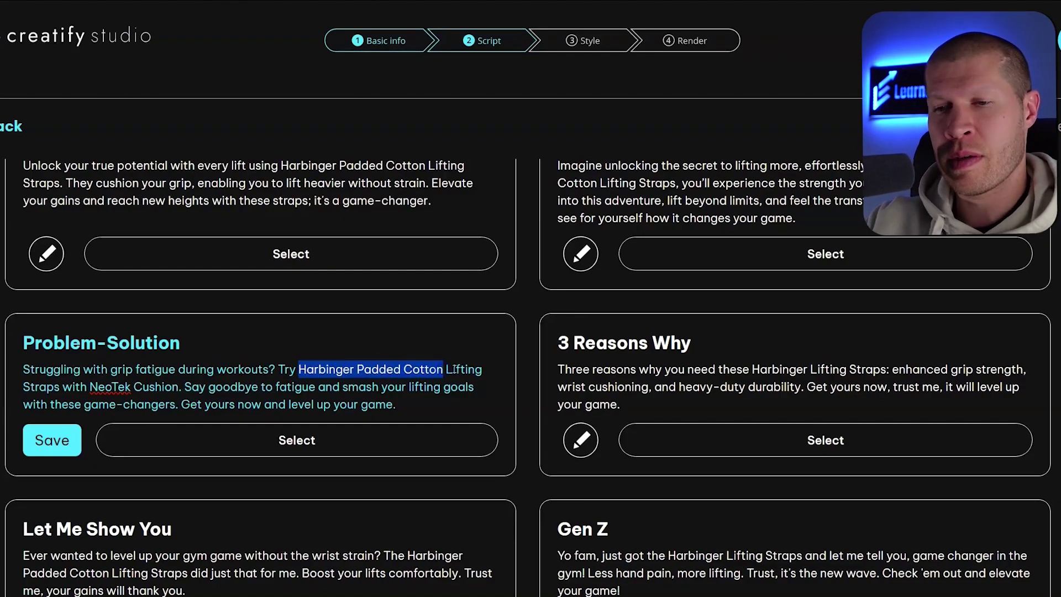
type("these")
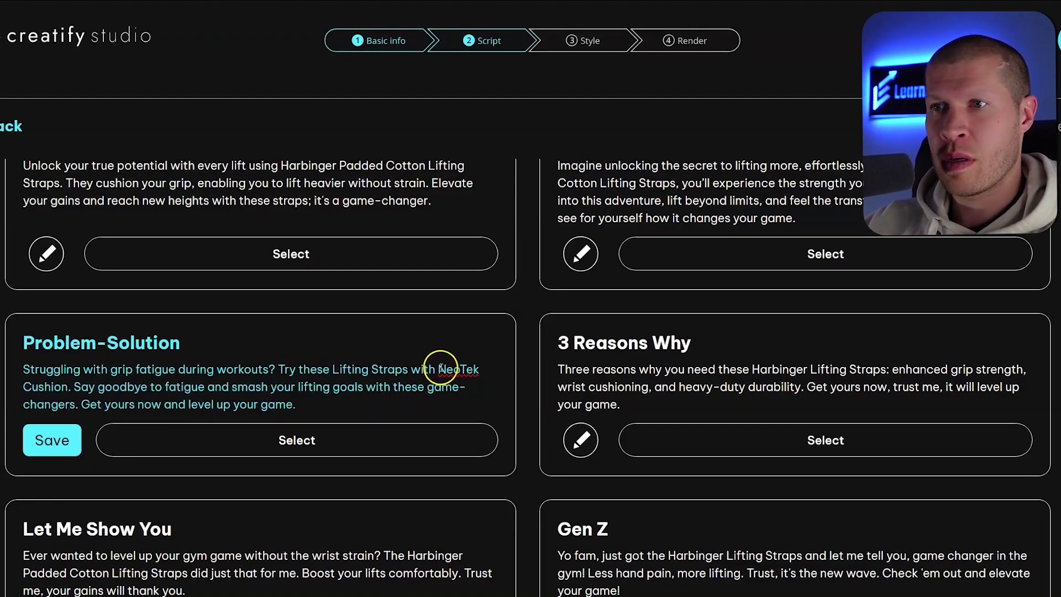
Step: Replace "NeoTek" with "a durable" in the Problem-Solution script and end it with "take your lifts to the next level. They're even on sale right now."
type("a durabl")
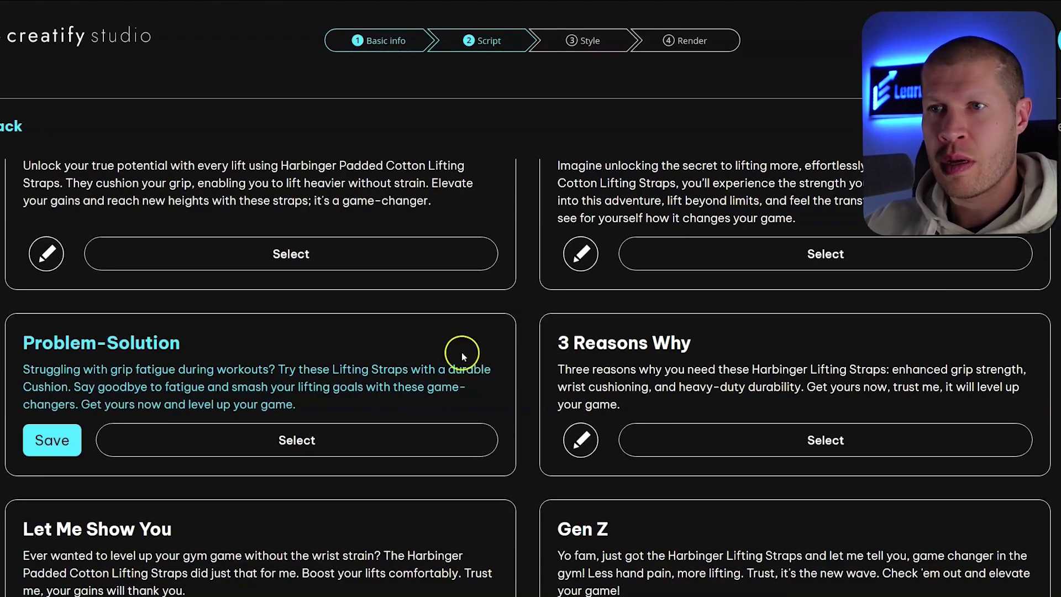
type("e")
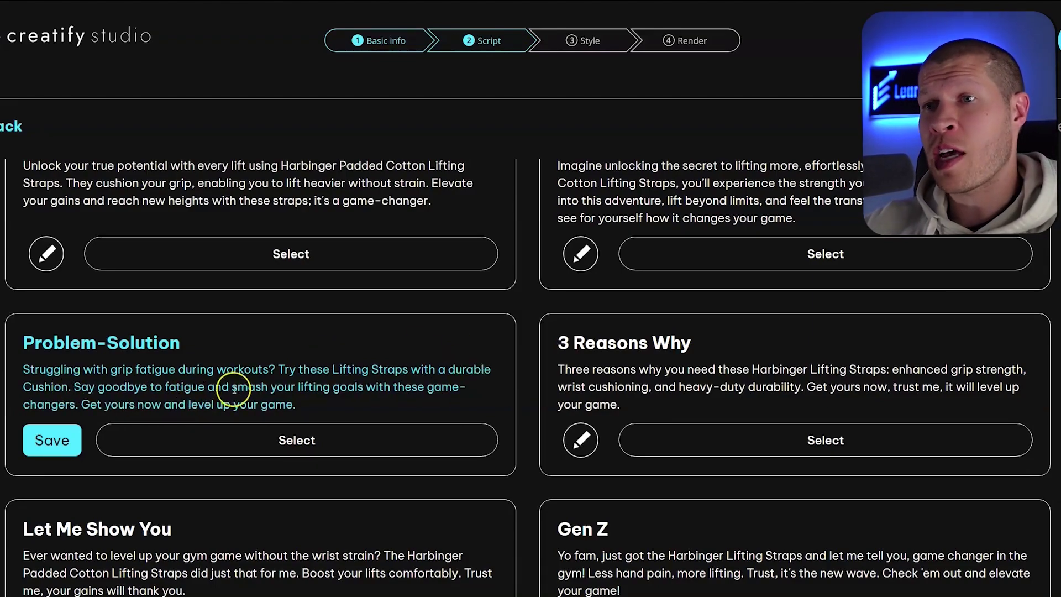
left_click_drag(187, 405, 307, 403)
key("BackSpace")
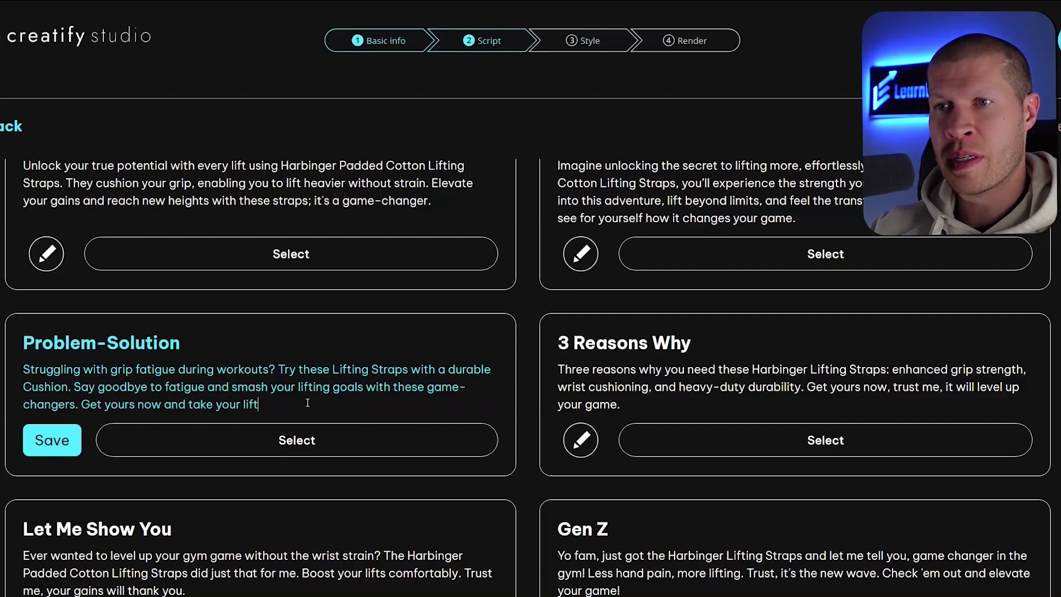
type("e ne")
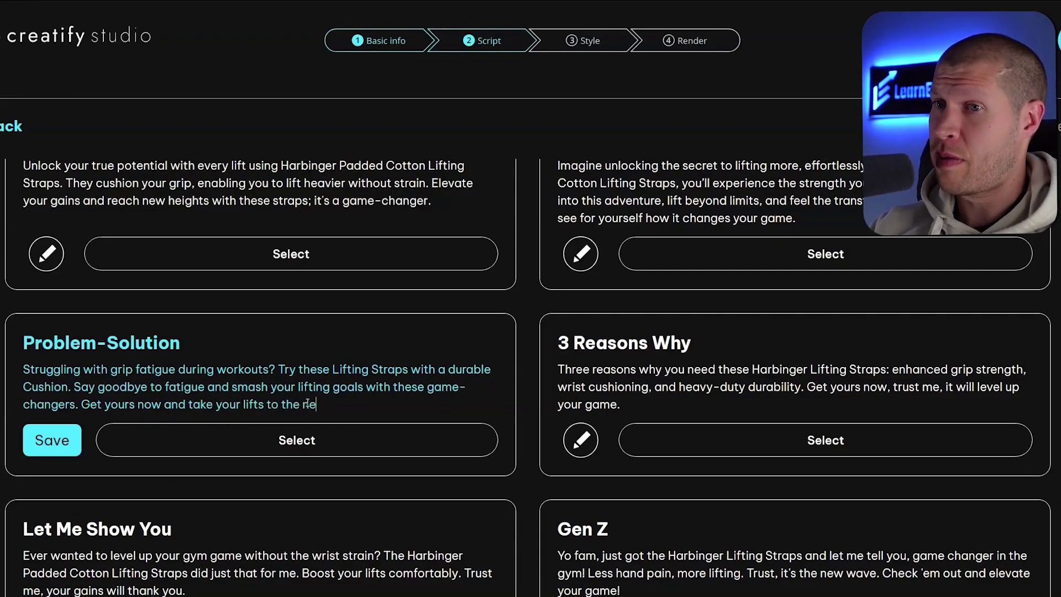
type("xt level. They're even on sale")
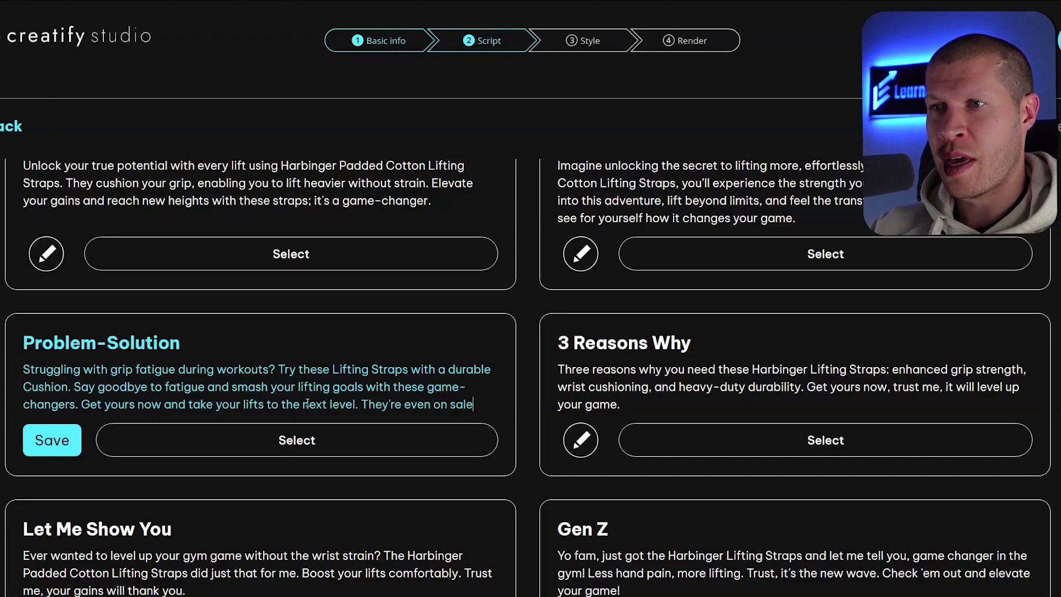
type(" right now.")
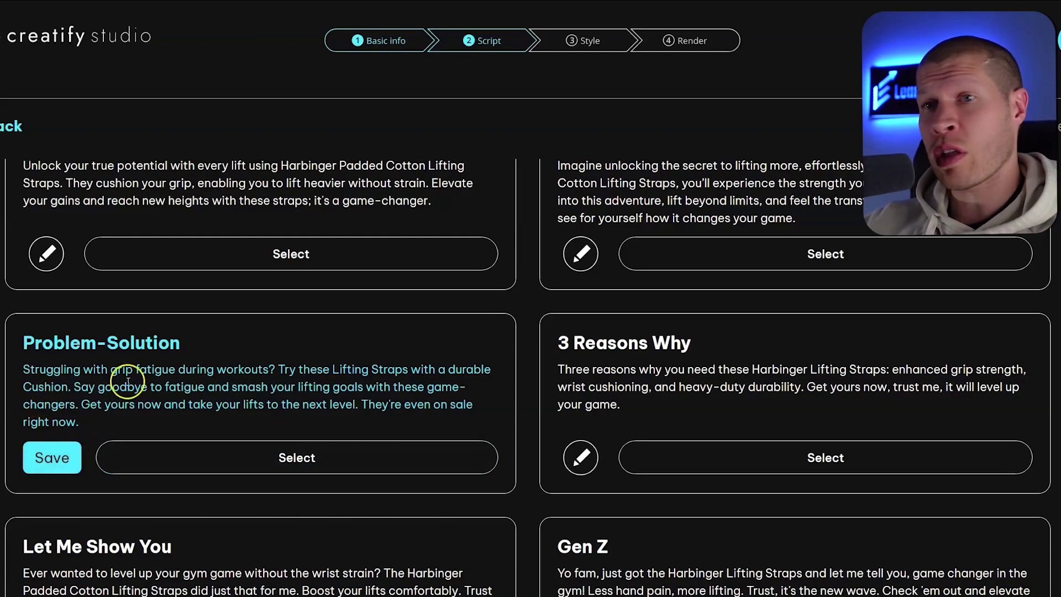
Step: Save the edited Problem-Solution script, select it for the video and continue to the visual styles
left_click(55, 442)
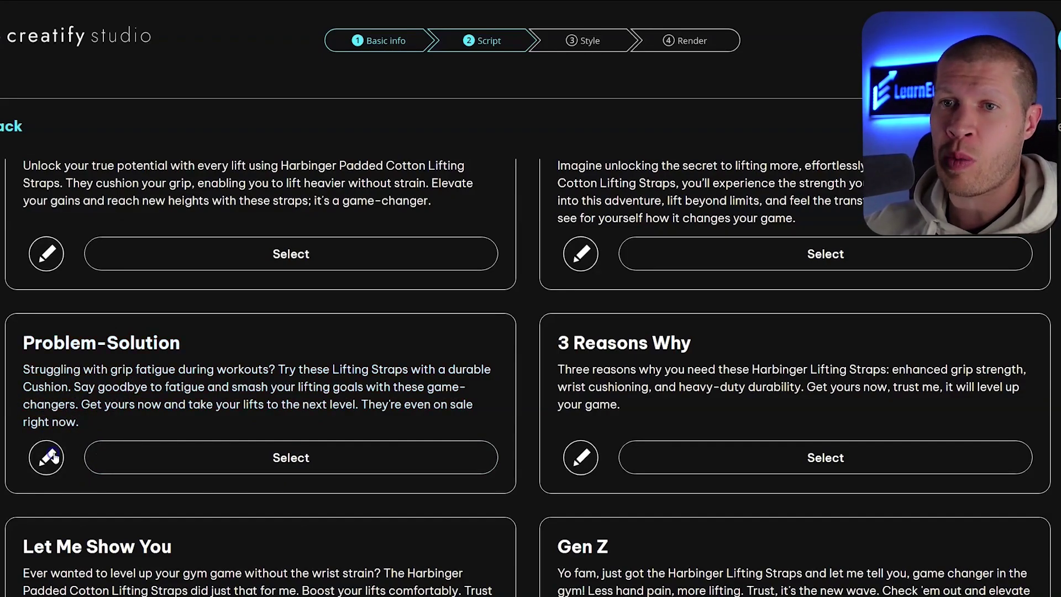
left_click(365, 469)
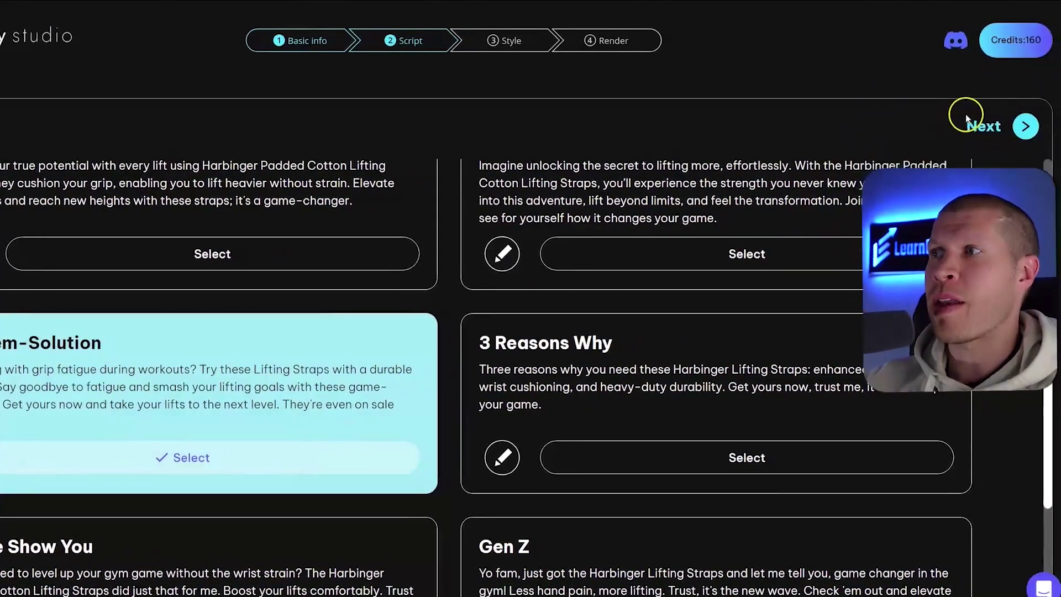
left_click(1048, 125)
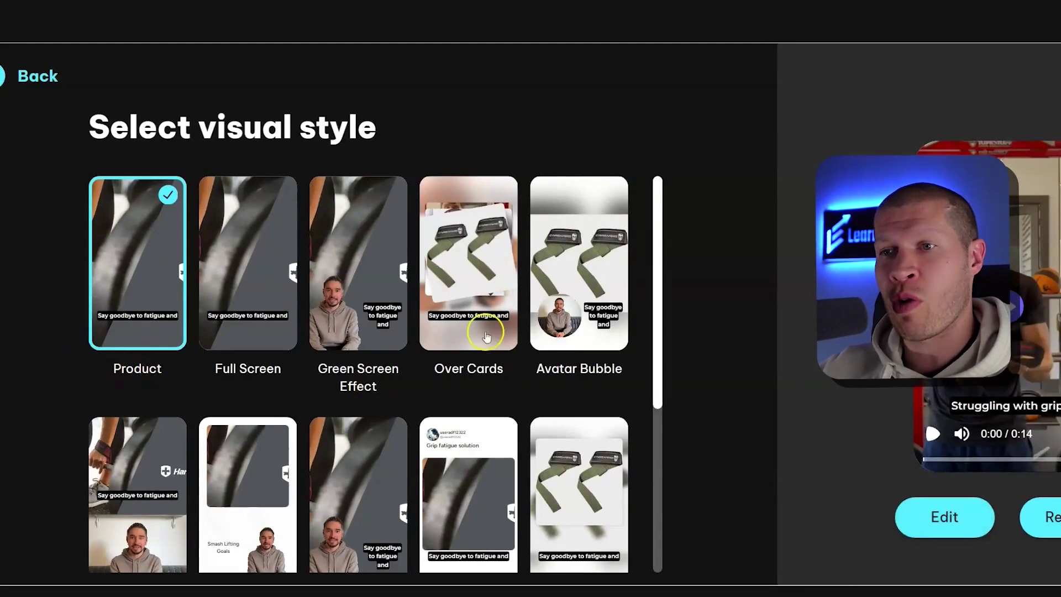
Step: Look over the available visual styles, keep the Product style and open its video for editing
scroll(353, 398, "down", 2)
scroll(362, 375, "up", 1)
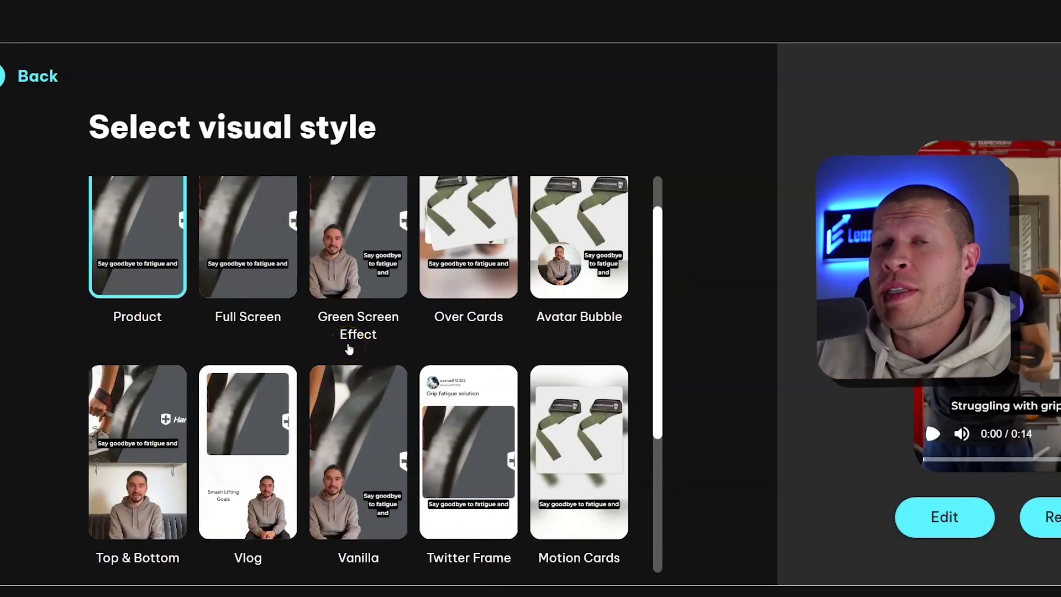
scroll(332, 349, "up", 1)
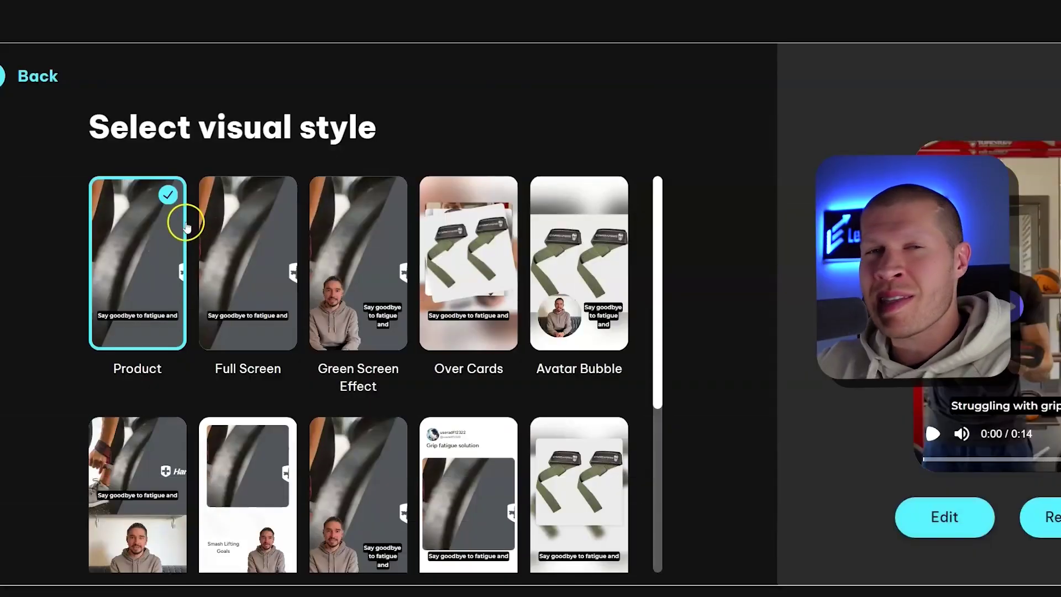
left_click(909, 505)
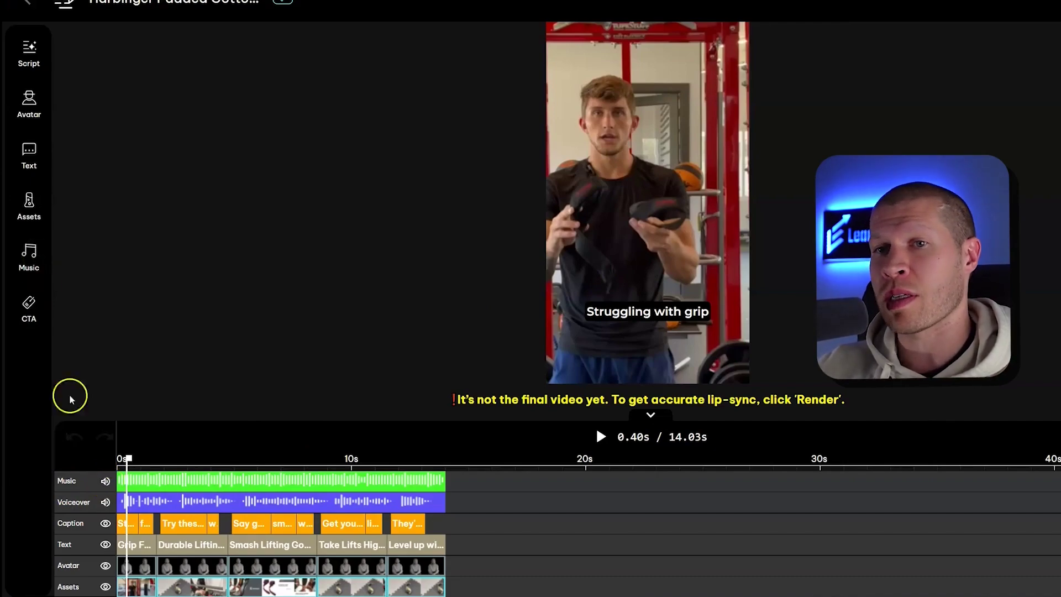
Step: Mute the background music and remove the Kanari track from the video
left_click(103, 485)
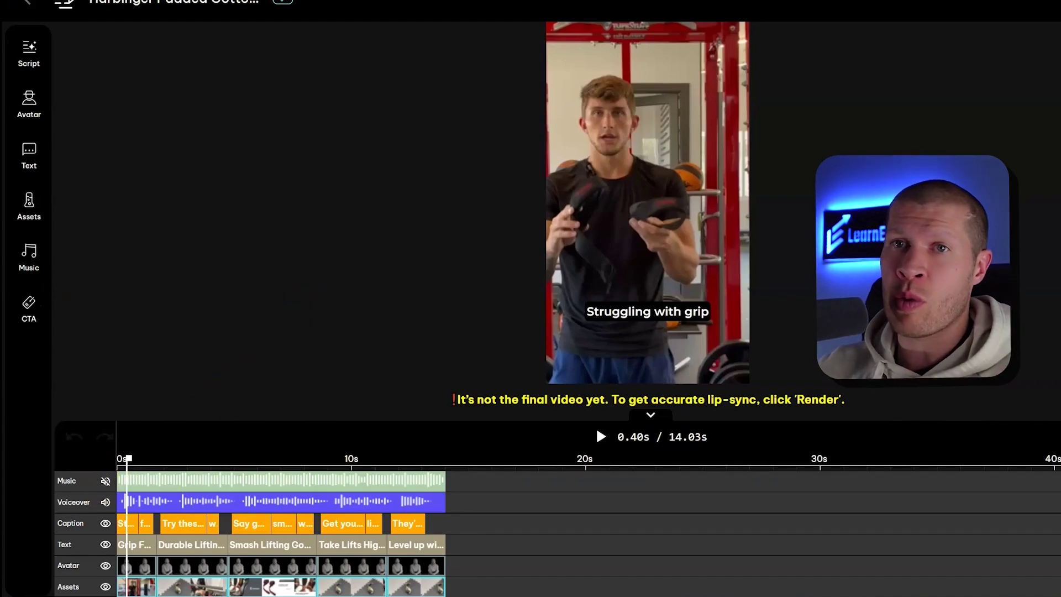
left_click(28, 255)
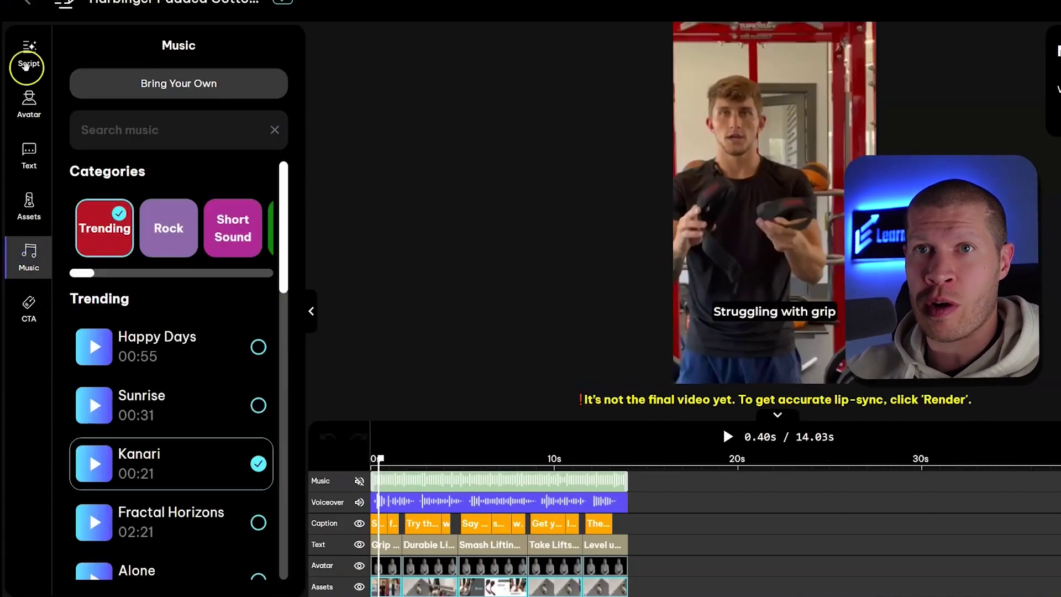
left_click(258, 465)
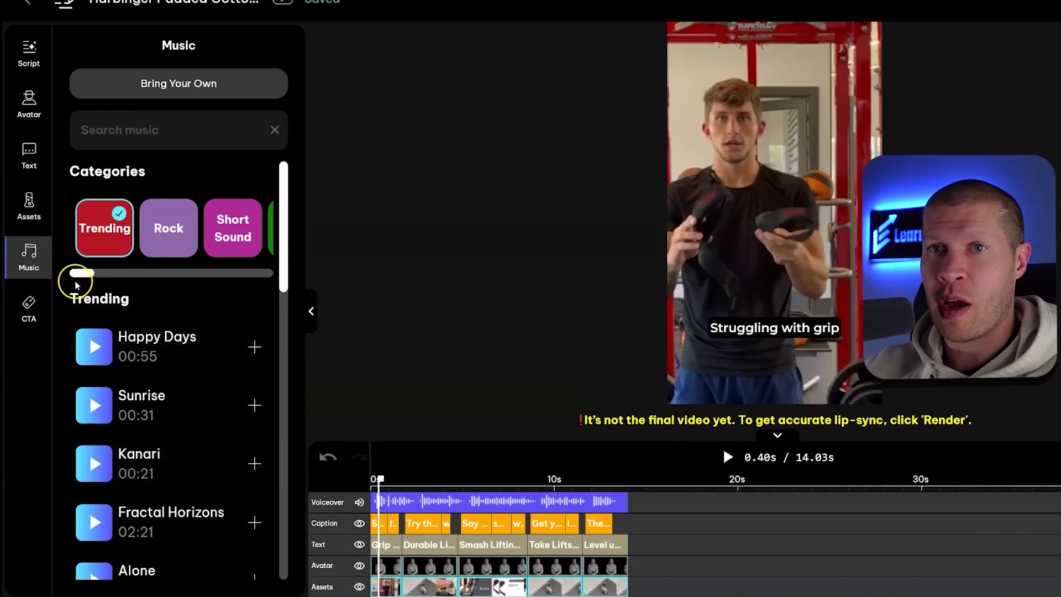
Step: Try the white-box and pink caption styles, settle on the turquoise SUBTITLE style and try the Bounce animation
left_click(19, 60)
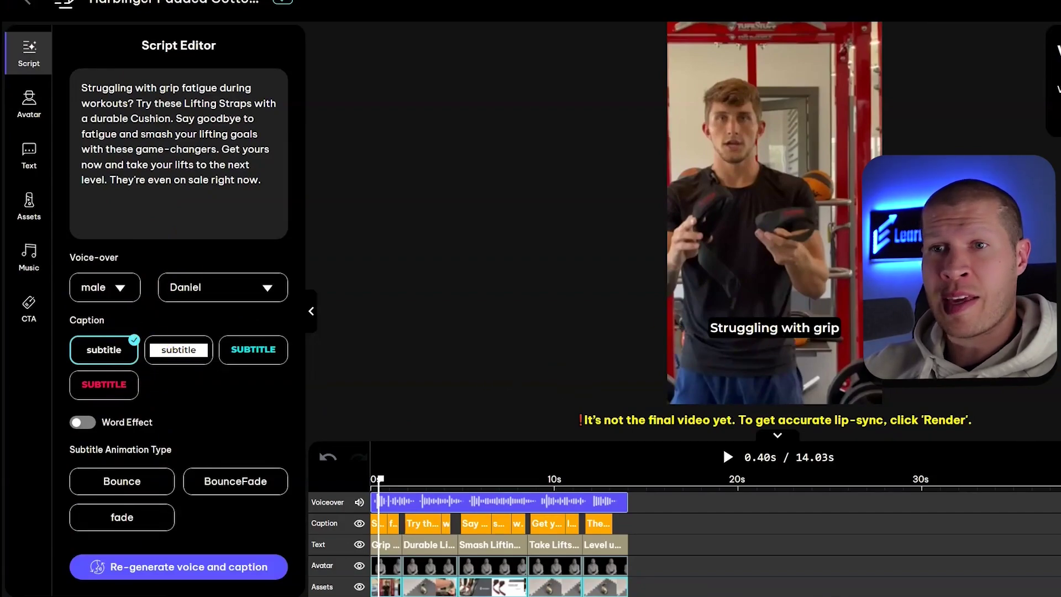
left_click(169, 351)
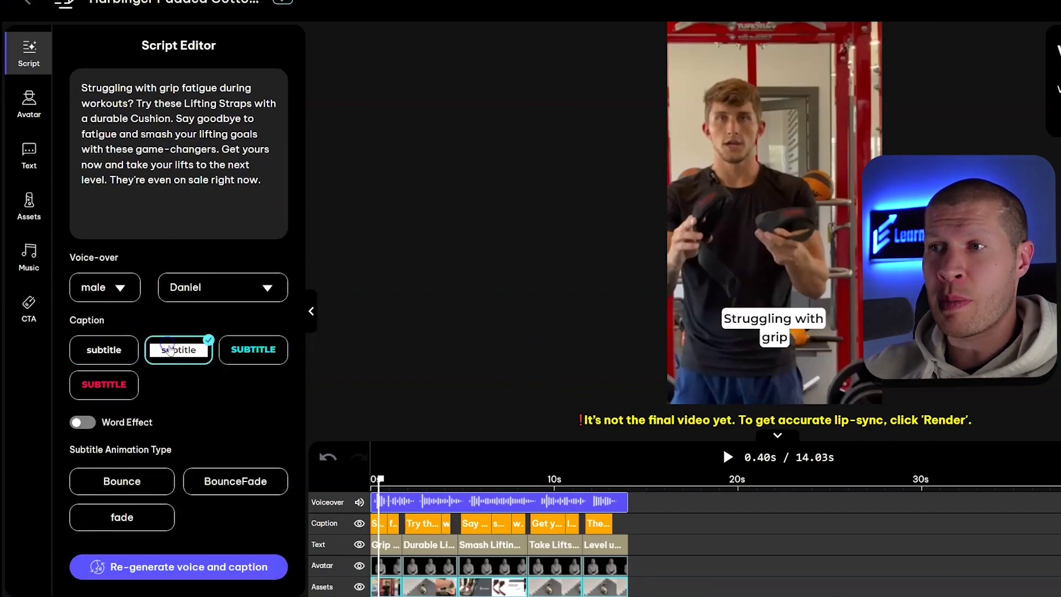
left_click(132, 387)
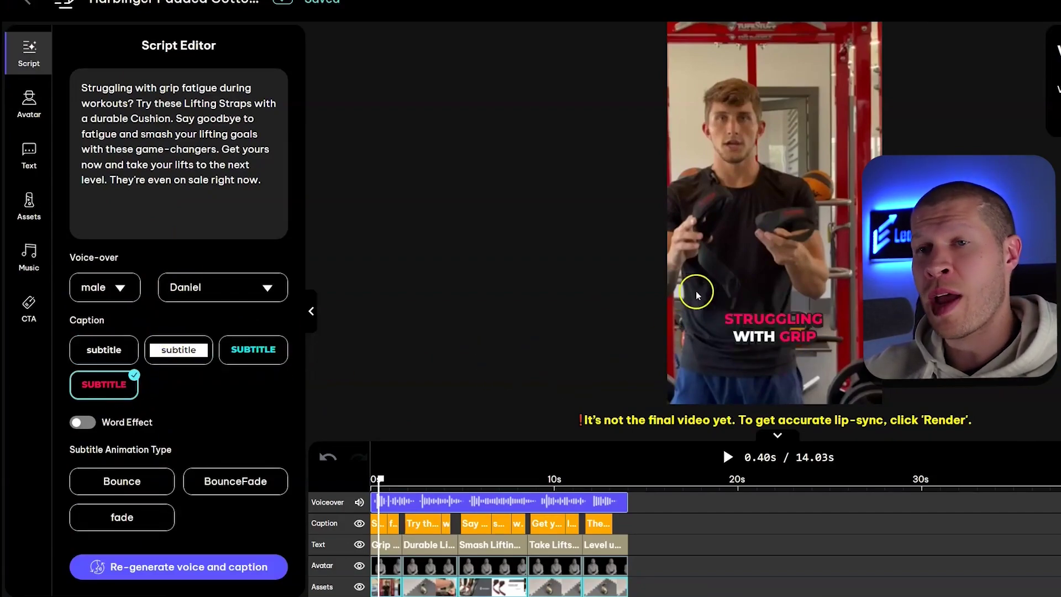
left_click(278, 351)
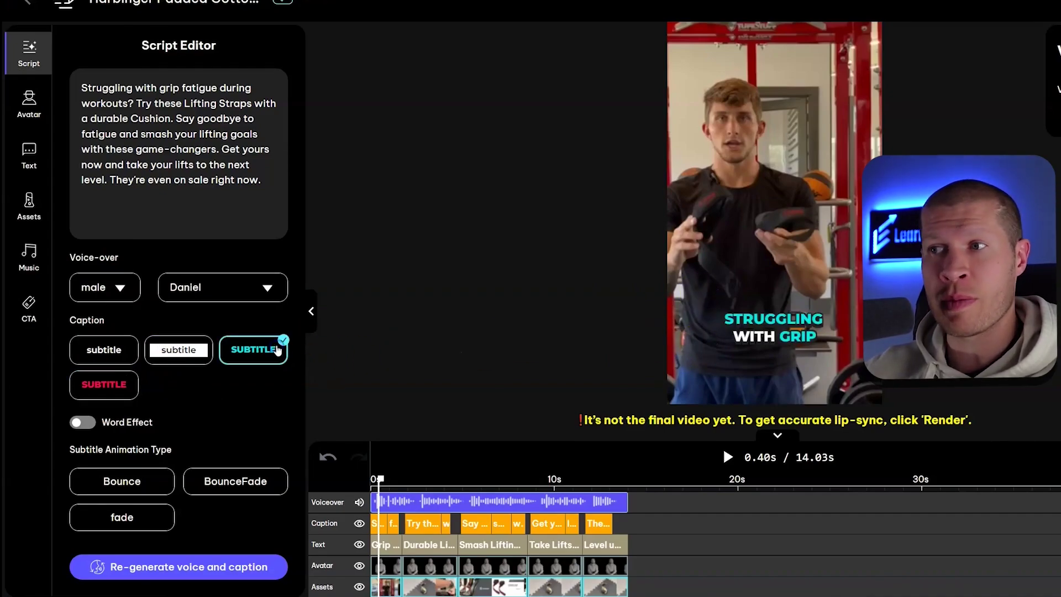
left_click(118, 481)
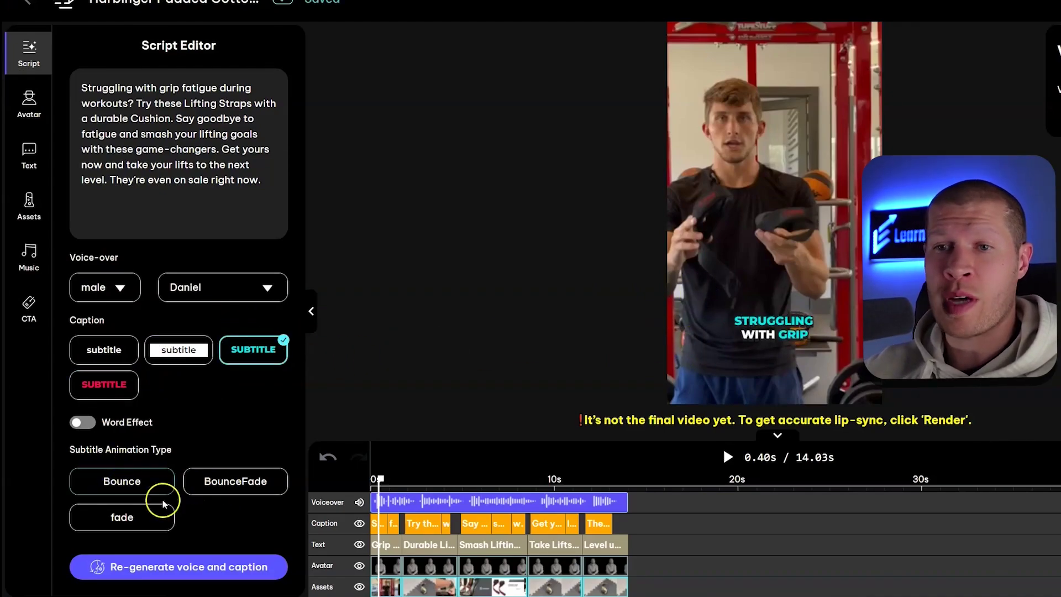
left_click(138, 495)
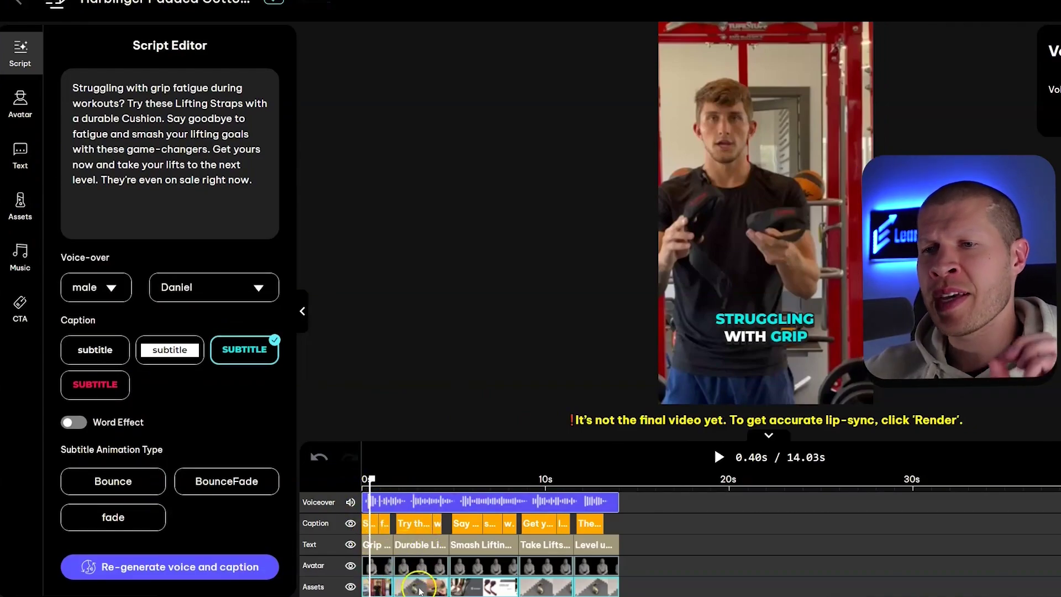
Step: Review the media clips on the timeline's Assets track, from the opening gym shot to the closing strap shot
left_click(388, 586)
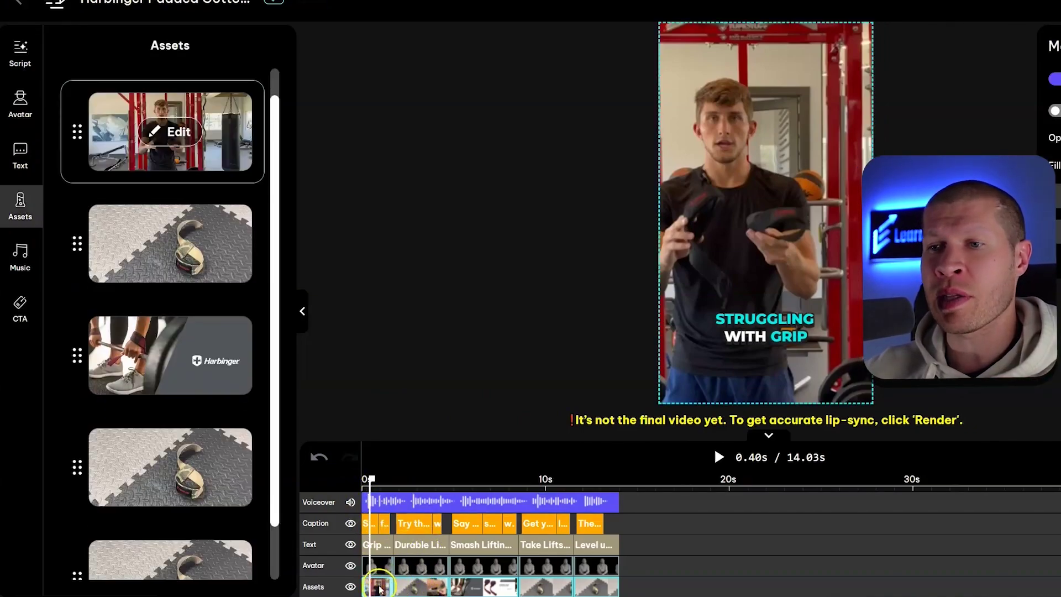
left_click(409, 589)
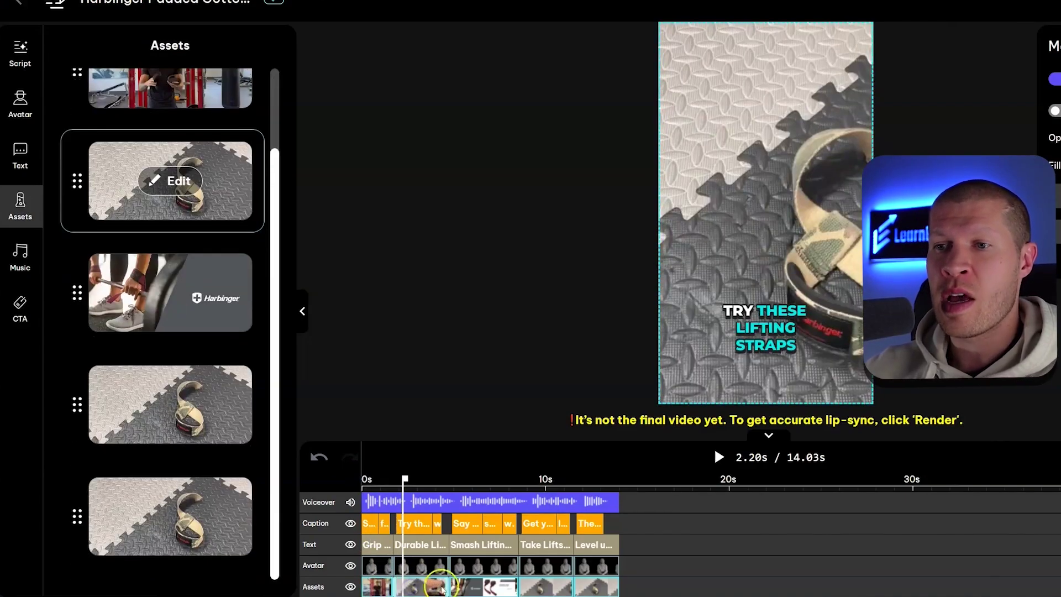
left_click(410, 589)
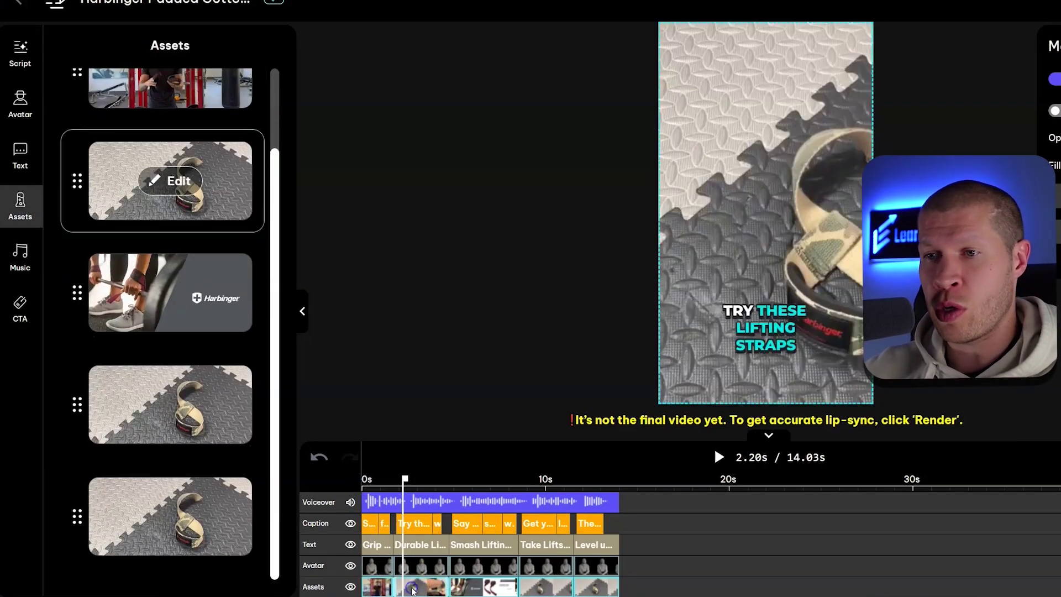
left_click(471, 586)
left_click(539, 589)
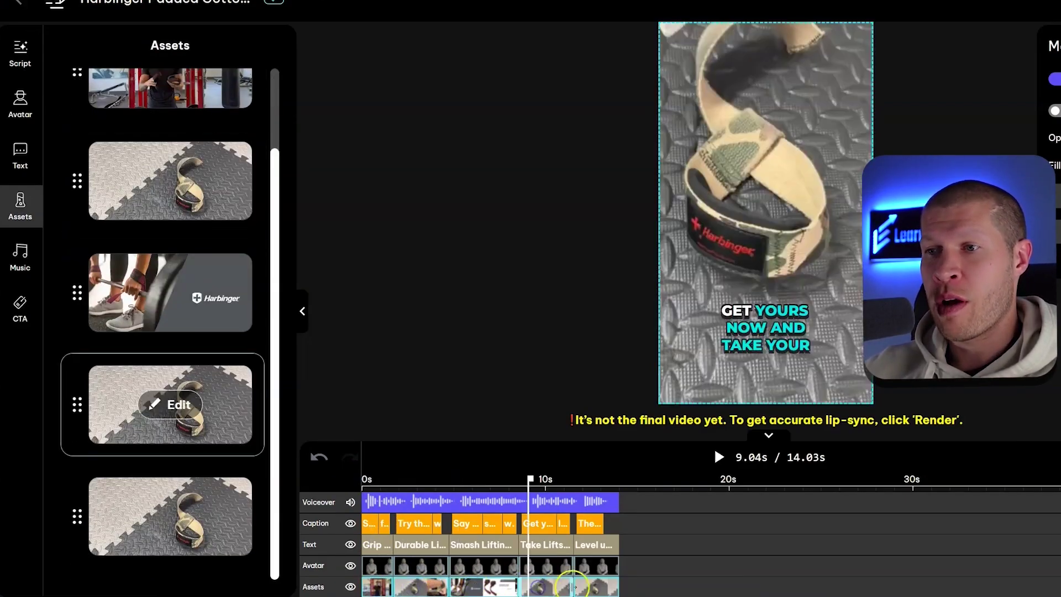
left_click(587, 586)
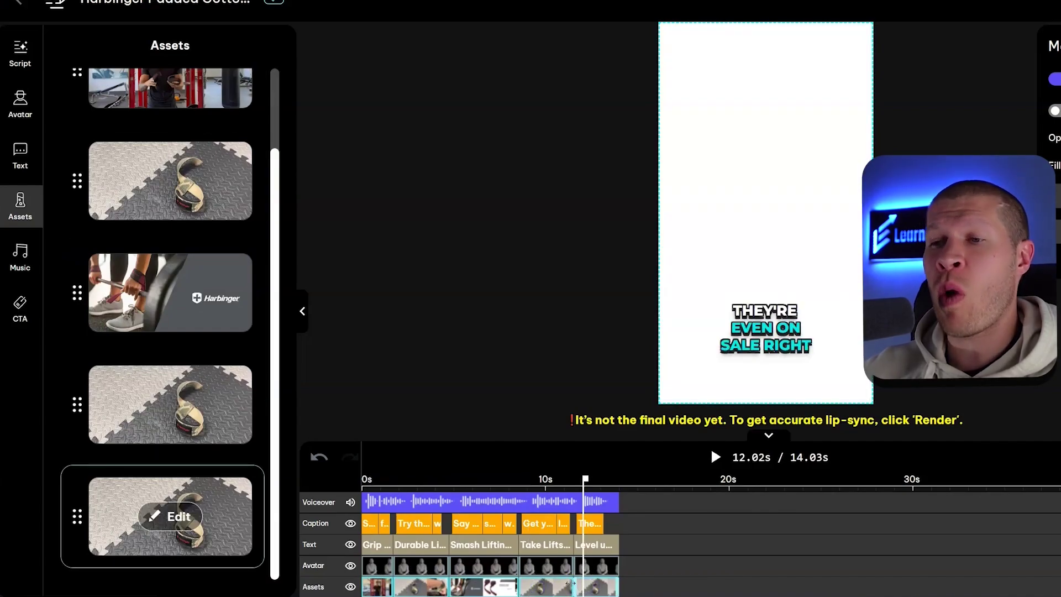
left_click(571, 583)
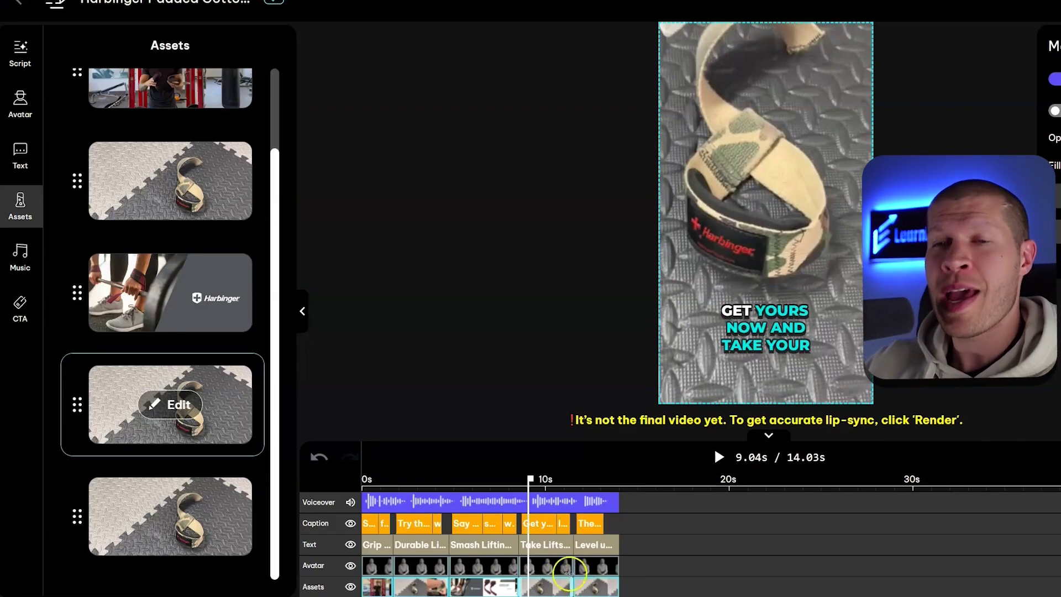
Step: Check which timeline scenes the first three media in the asset list belong to
scroll(216, 145, "up", 2)
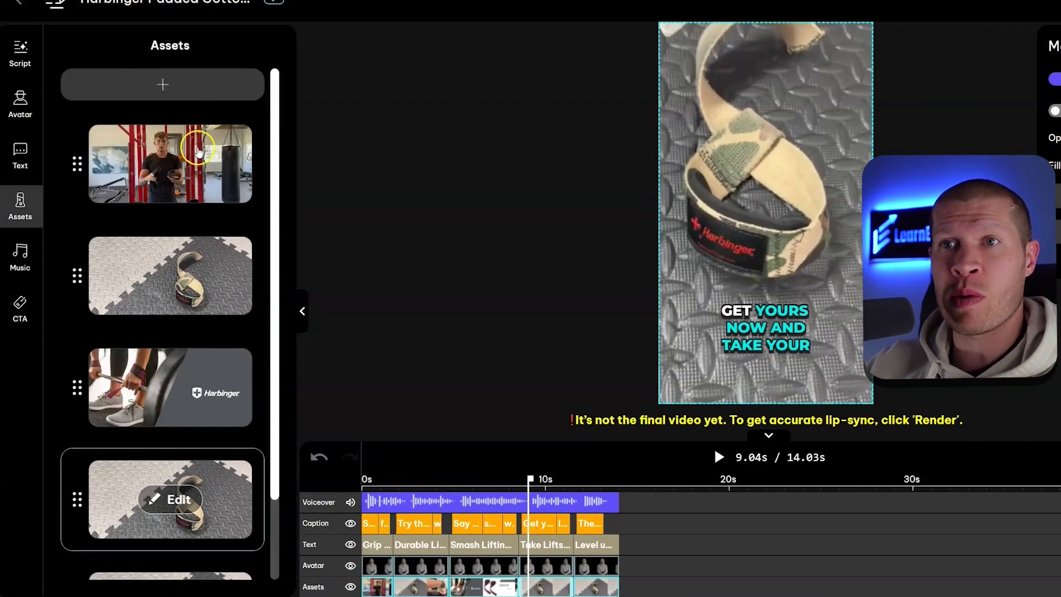
left_click(198, 151)
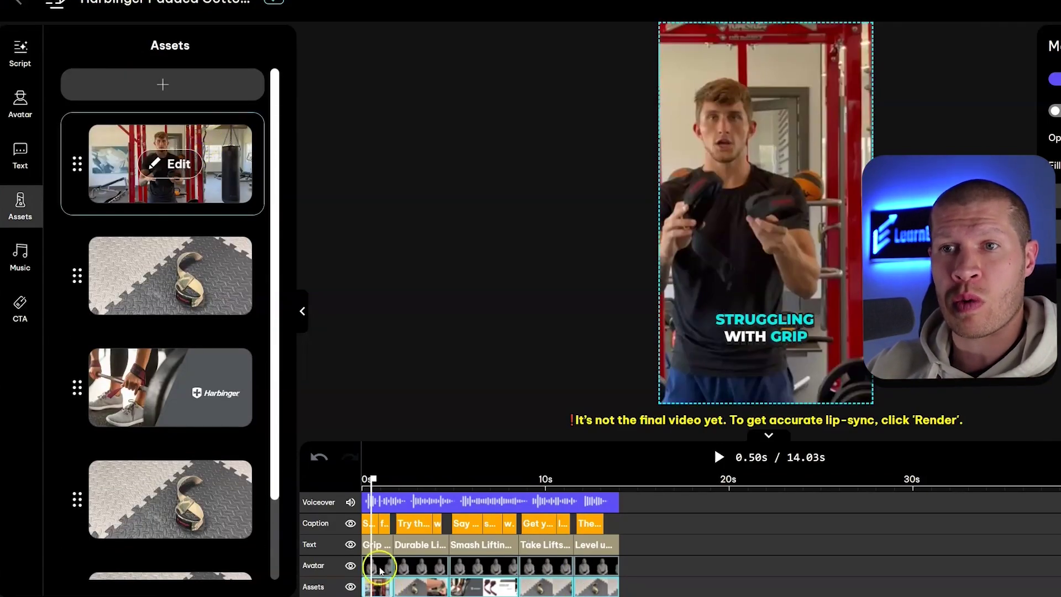
left_click(131, 244)
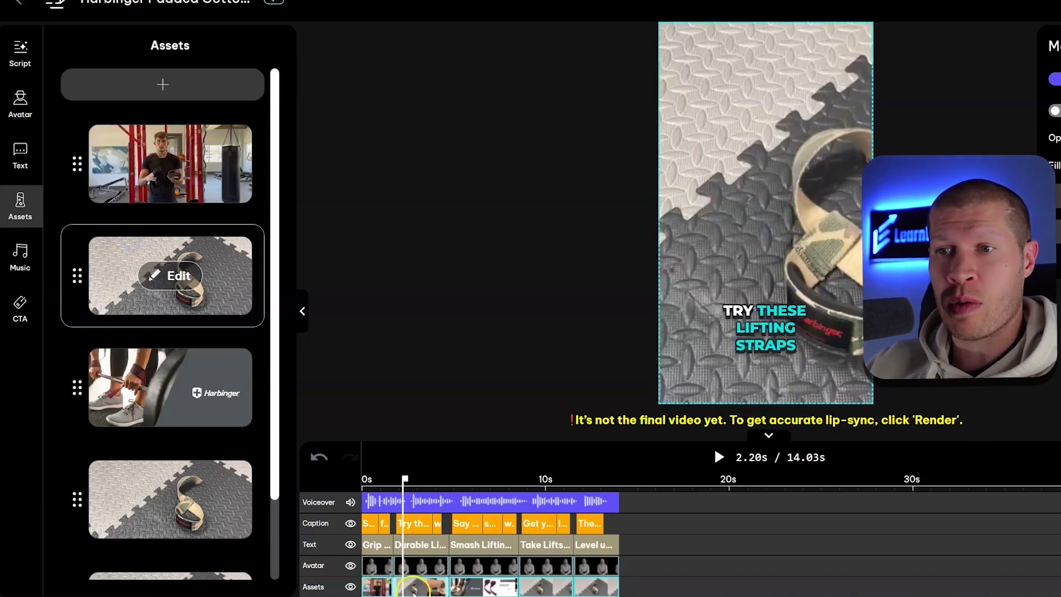
left_click(197, 393)
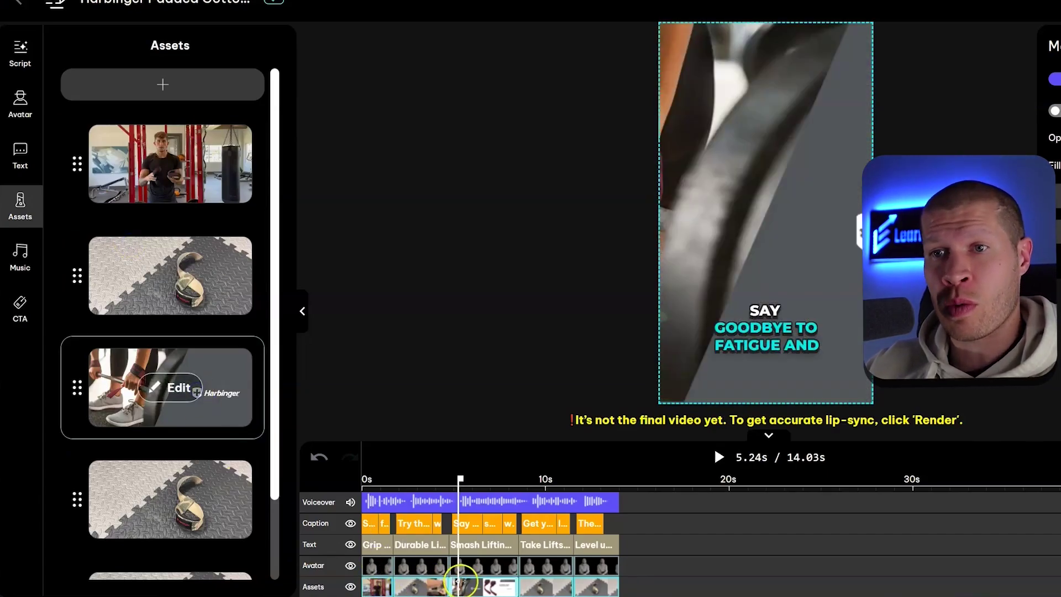
left_click(171, 176)
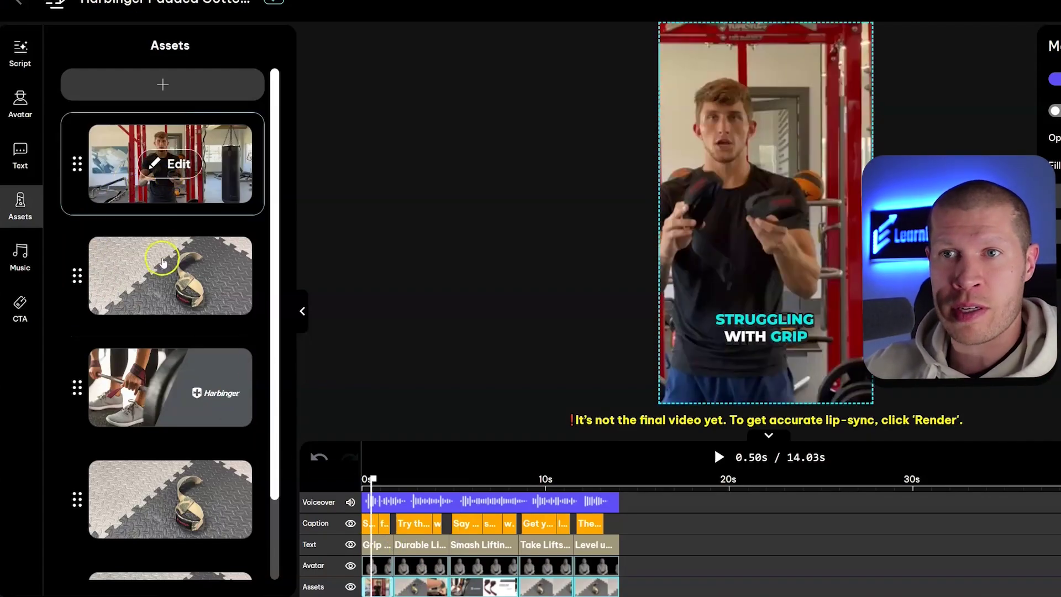
Step: Replace the third media clip with the Product hub video of a hand holding the black Harbinger strap
left_click(156, 371)
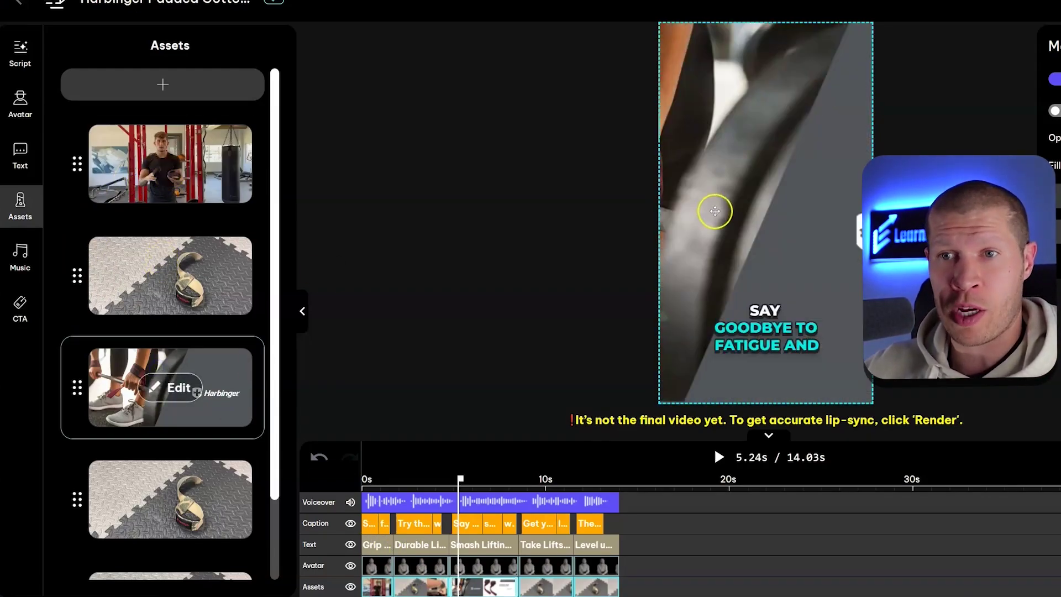
left_click(177, 404)
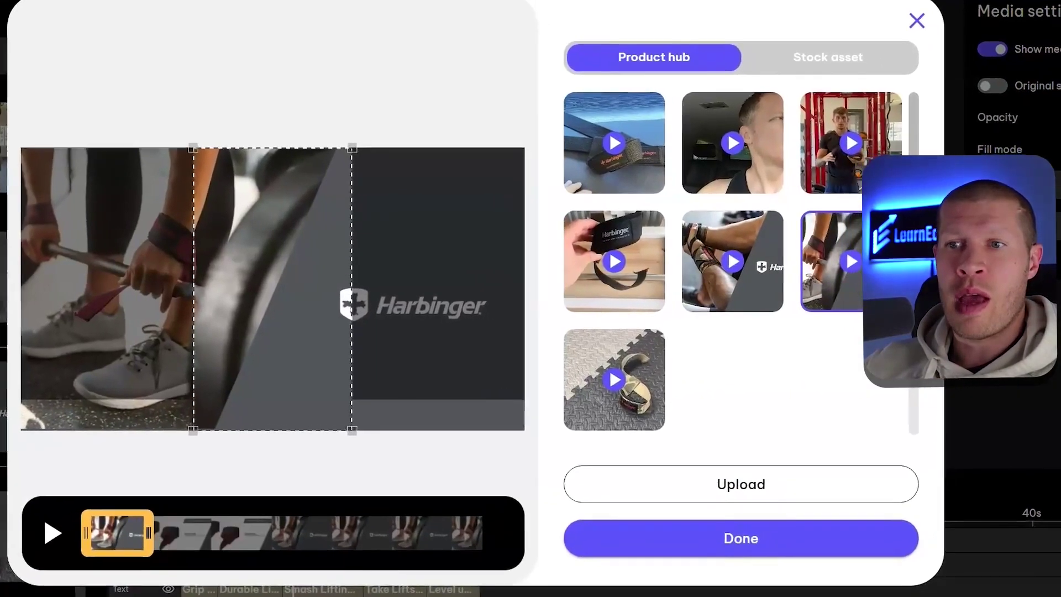
scroll(722, 256, "down", 5)
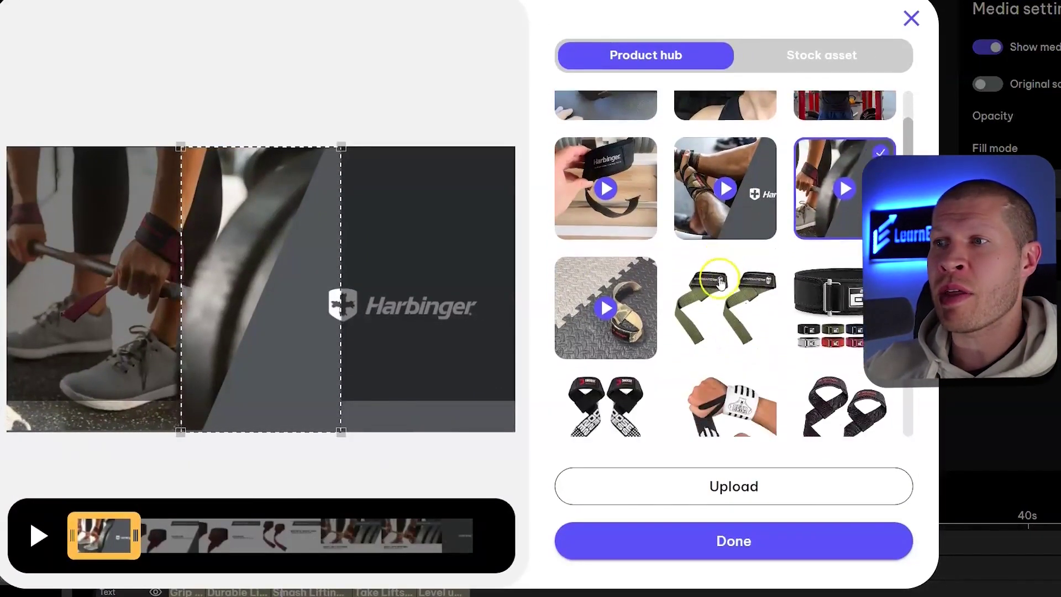
scroll(719, 286, "down", 3)
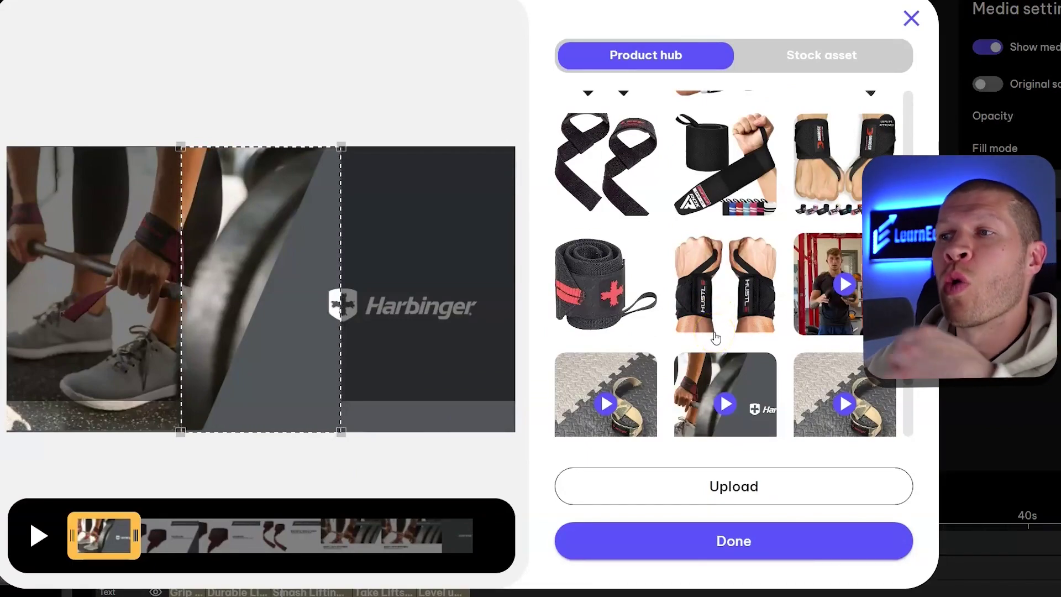
scroll(756, 273, "up", 2)
scroll(663, 265, "down", 5)
left_click(610, 265)
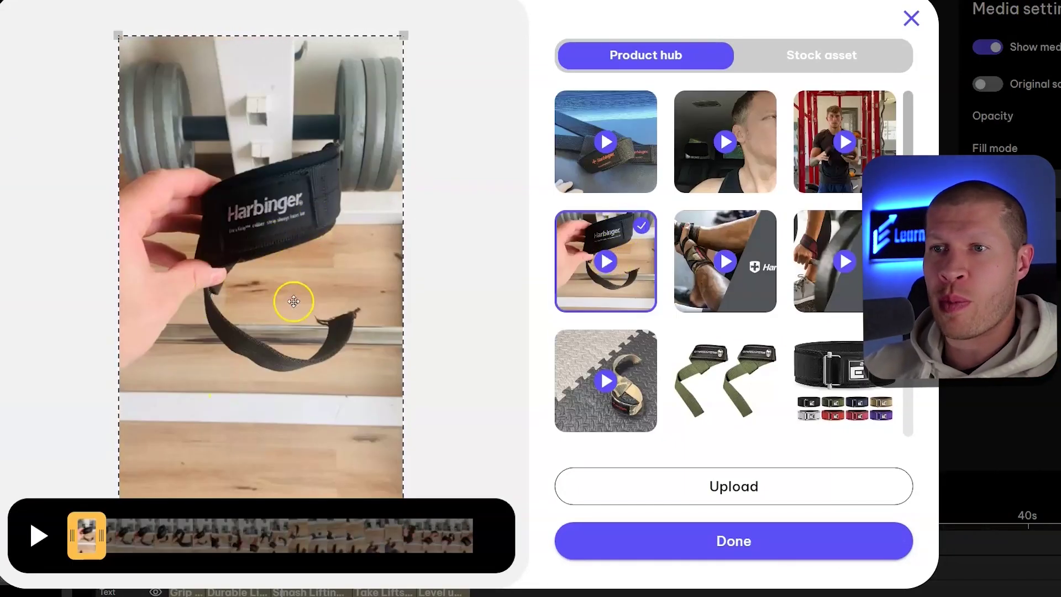
left_click(808, 547)
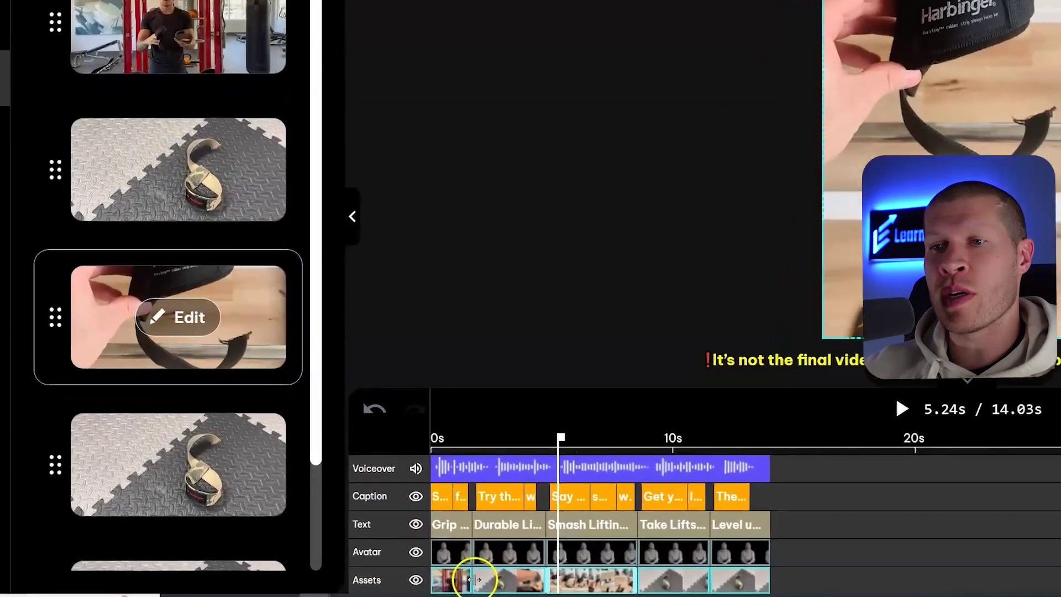
Step: Trim the start of the second scene's clip on the Assets track and extend the opening gym clip towards it
left_click_drag(474, 580, 489, 579)
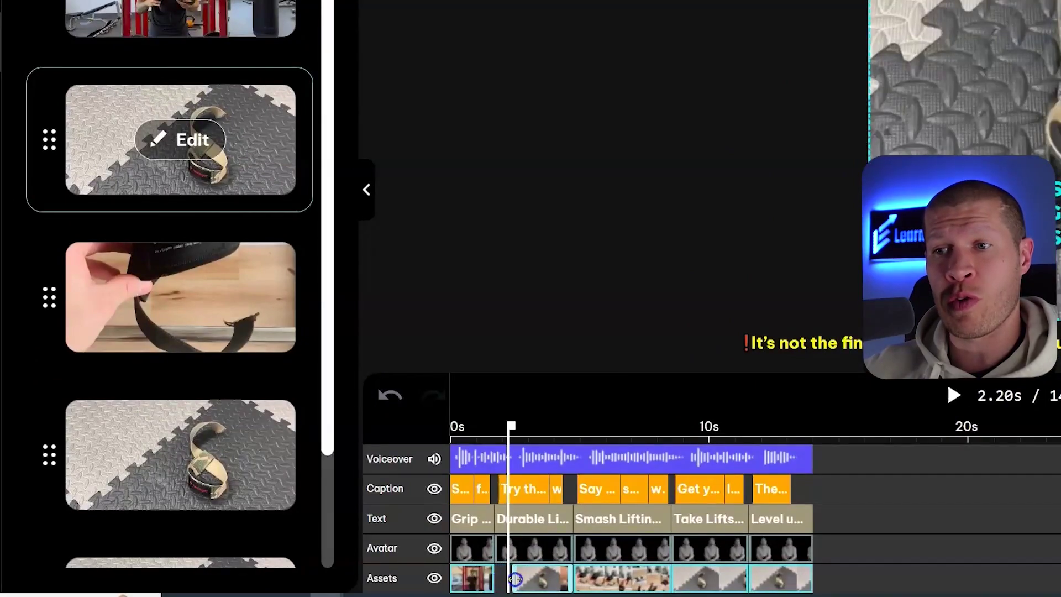
left_click(572, 579)
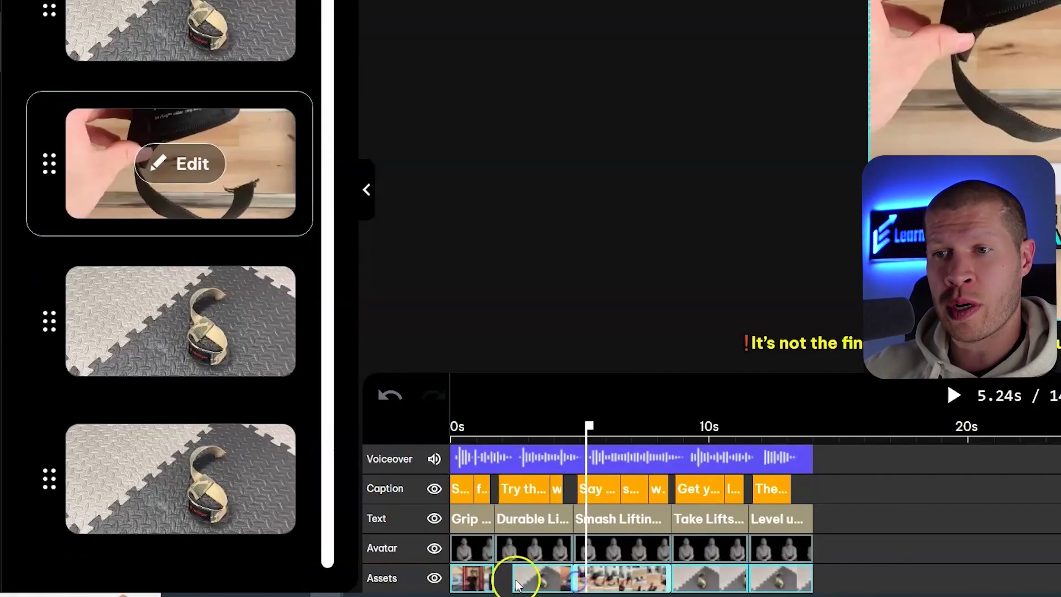
left_click(464, 578)
left_click_drag(494, 578, 511, 575)
left_click(486, 575)
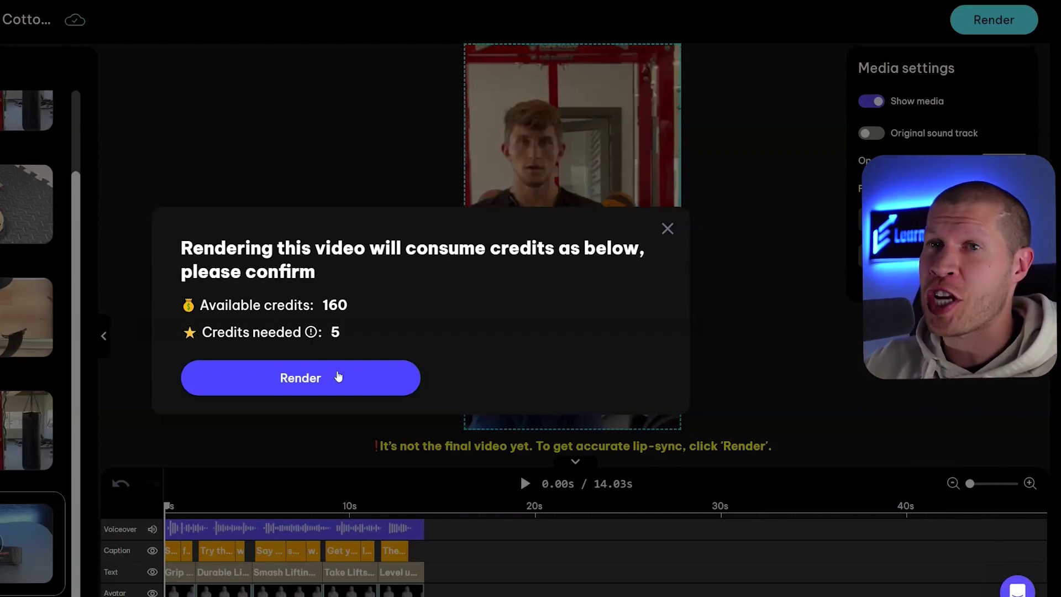
Step: Confirm the credit use and render the video
left_click(308, 379)
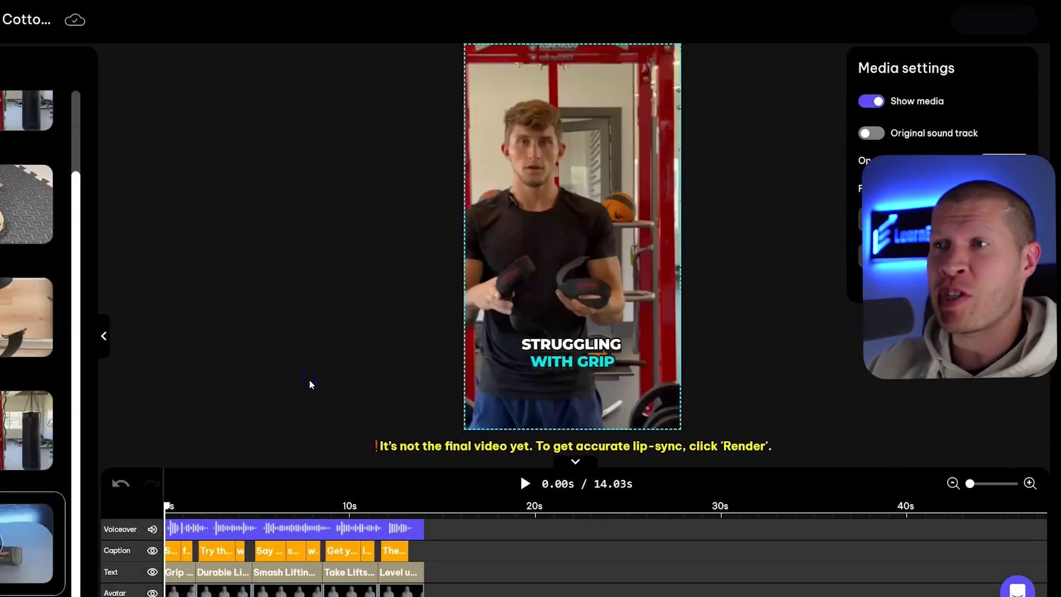
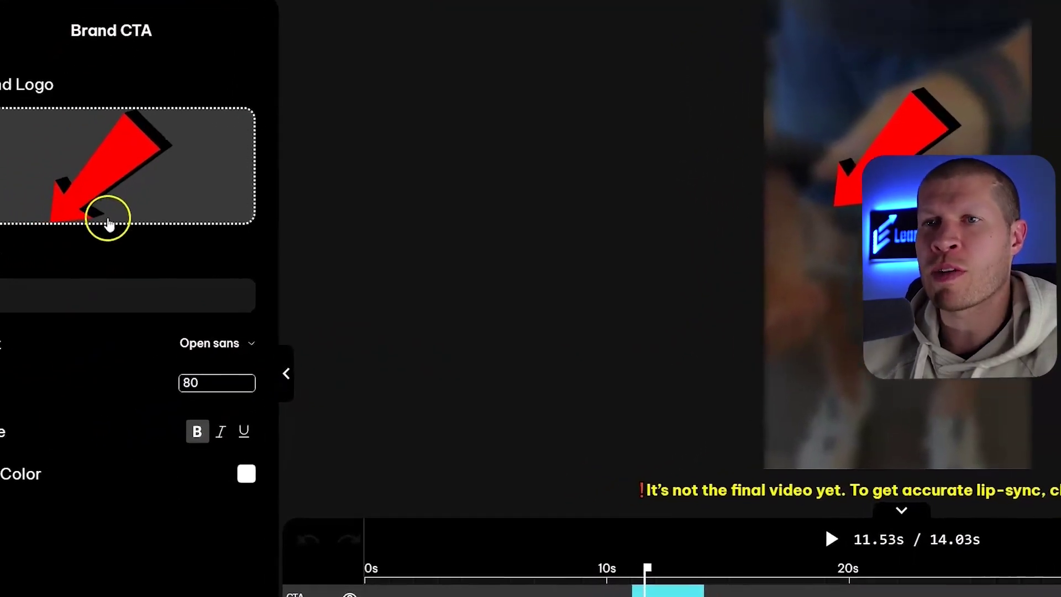
Step: Set the brand CTA text to "On Sale Now" and shrink the red arrow logo beneath it
left_click(2, 346)
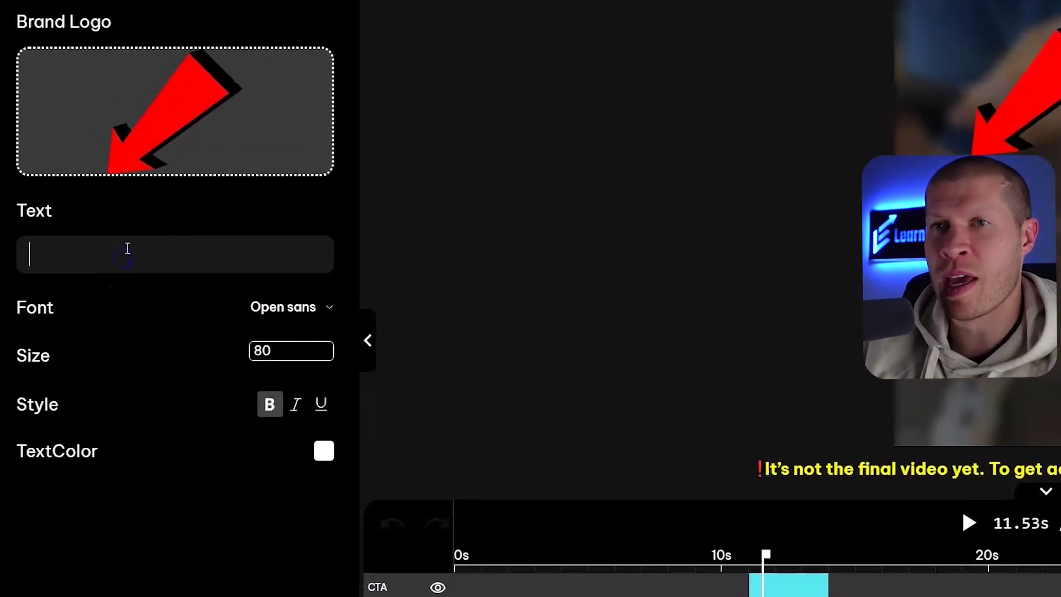
type("On")
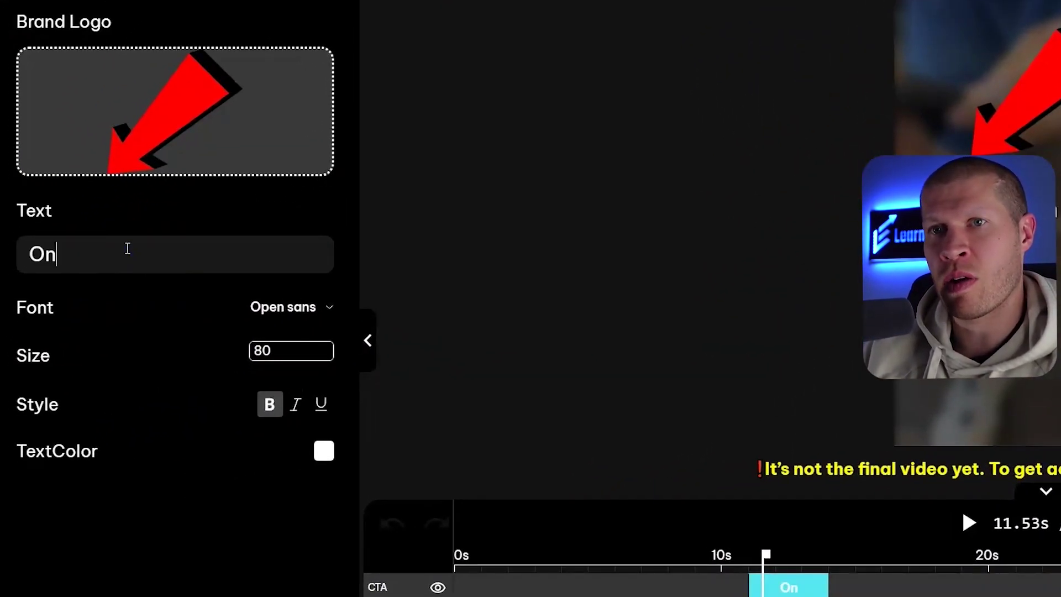
type(" Sale Now")
left_click(109, 168)
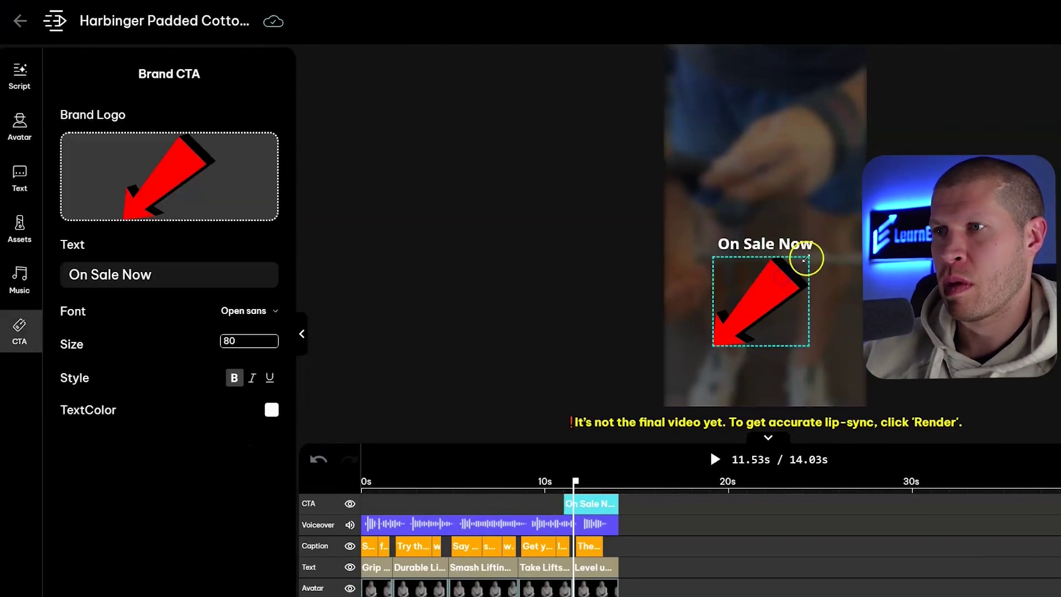
left_click_drag(808, 256, 769, 290)
left_click(734, 349)
Step: Trim the start of the "On Sale Now" CTA clip to roughly the final scene and preview its ending
left_click(578, 499)
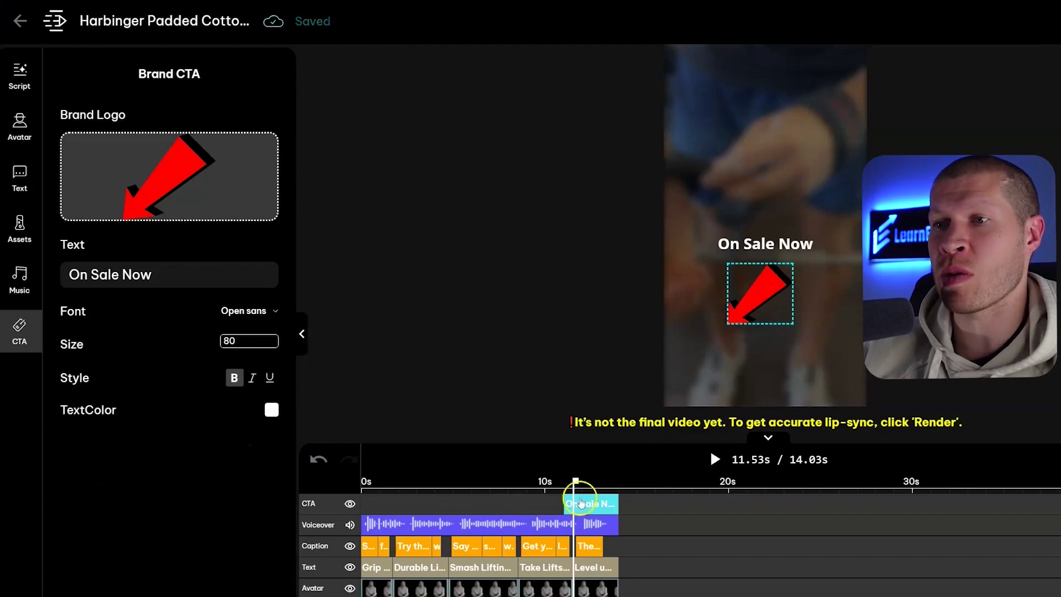
left_click(565, 501)
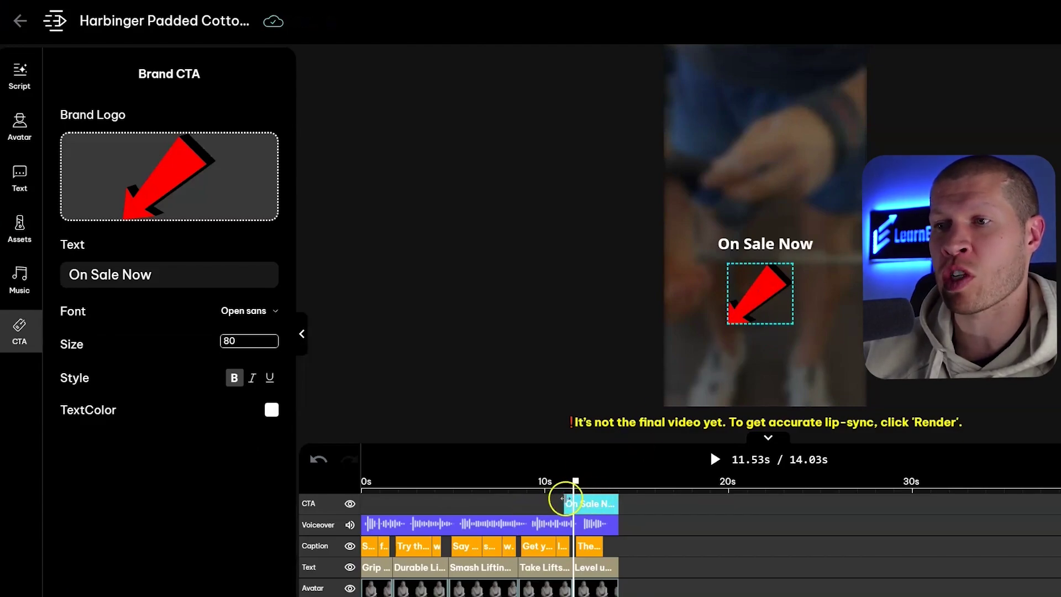
left_click_drag(565, 500, 580, 500)
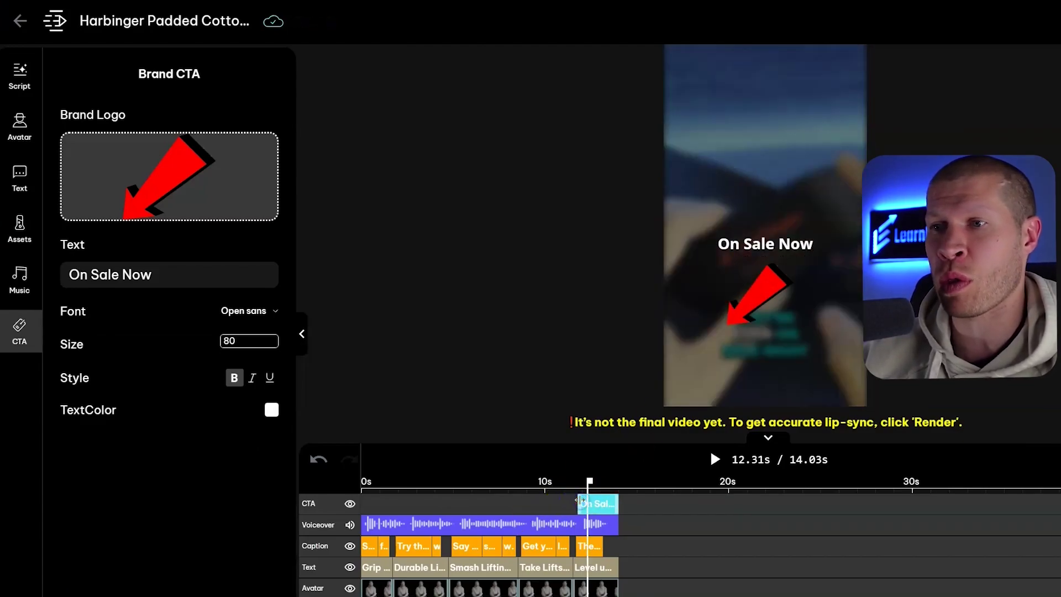
left_click(579, 503)
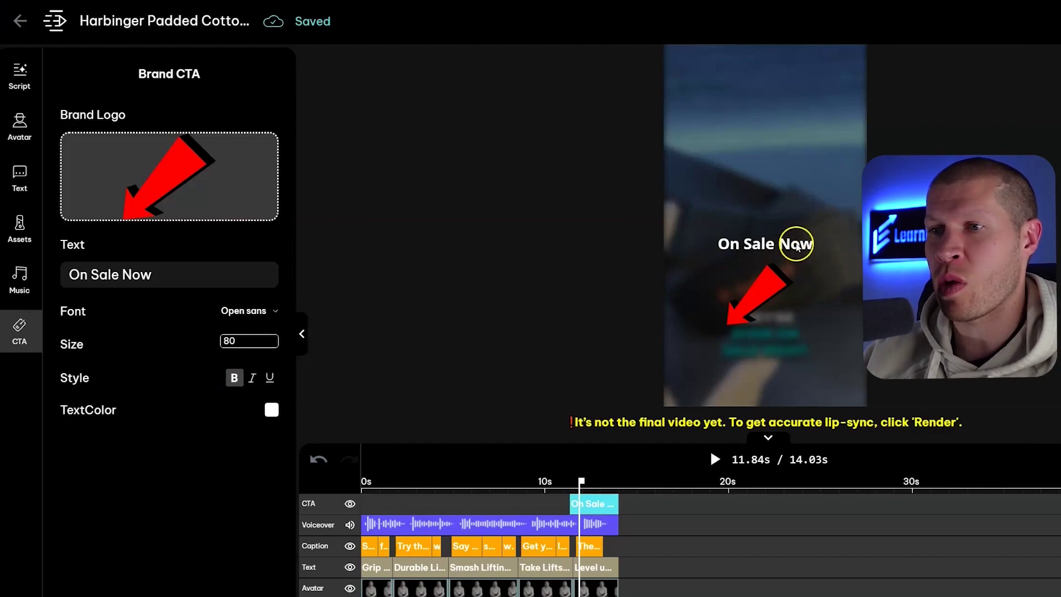
left_click_drag(580, 480, 608, 481)
left_click(586, 480)
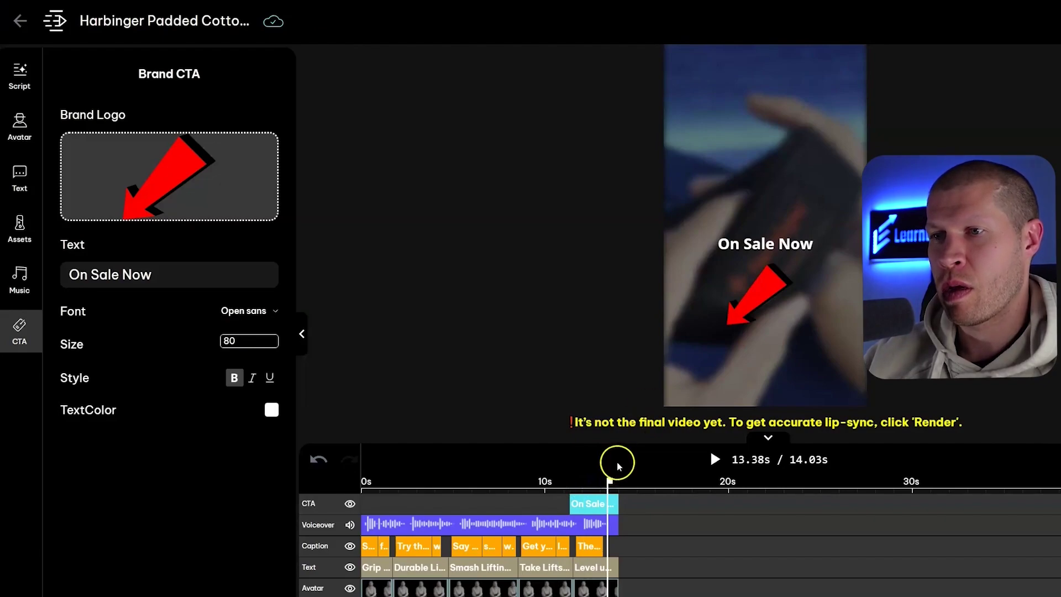
left_click(575, 501)
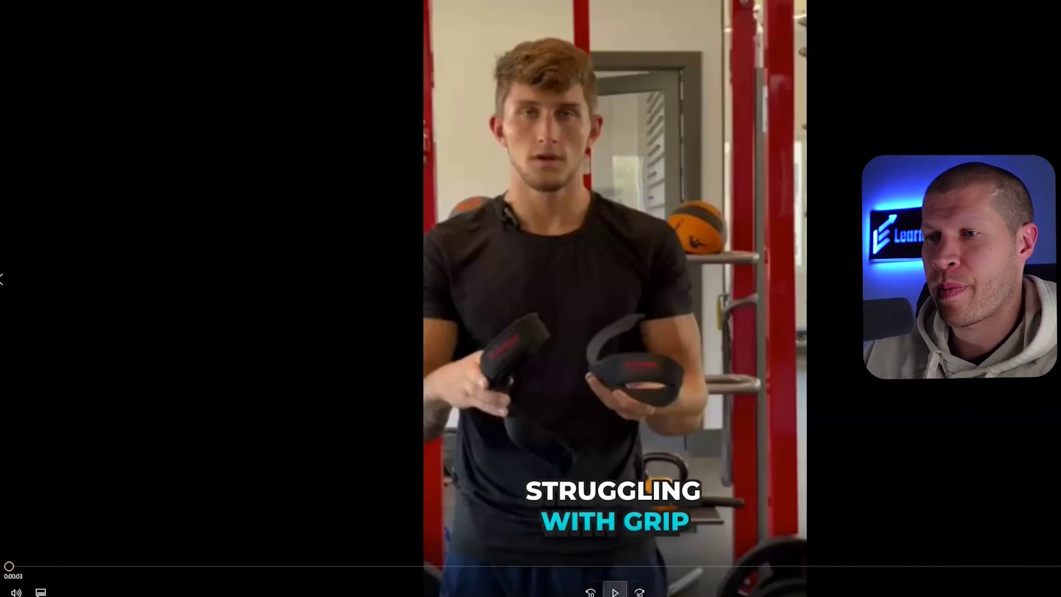
Step: Play the rendered lifting straps ad through to its end in the media player
left_click(615, 591)
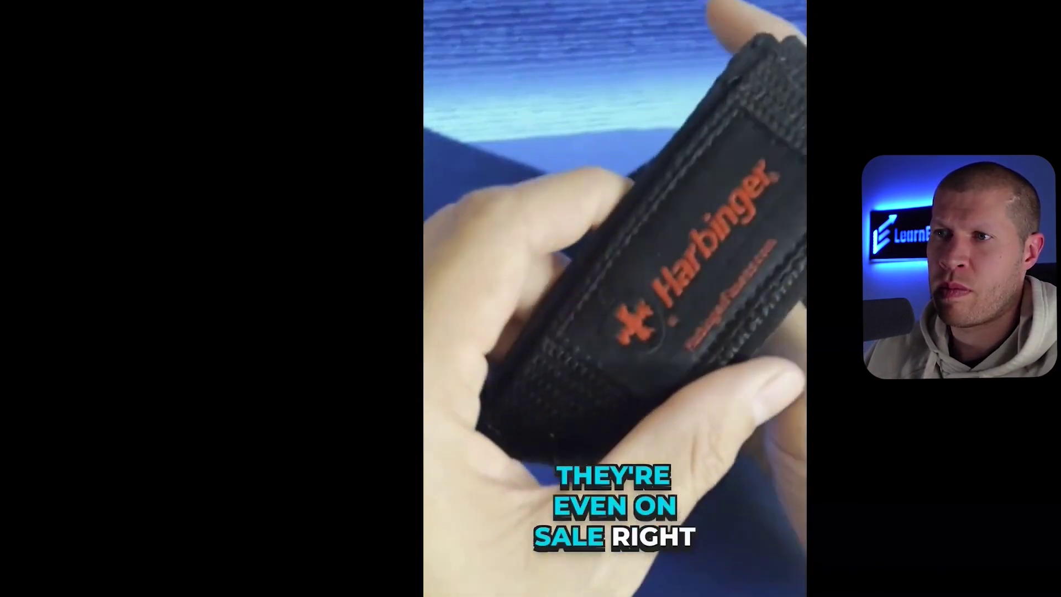
left_click(671, 544)
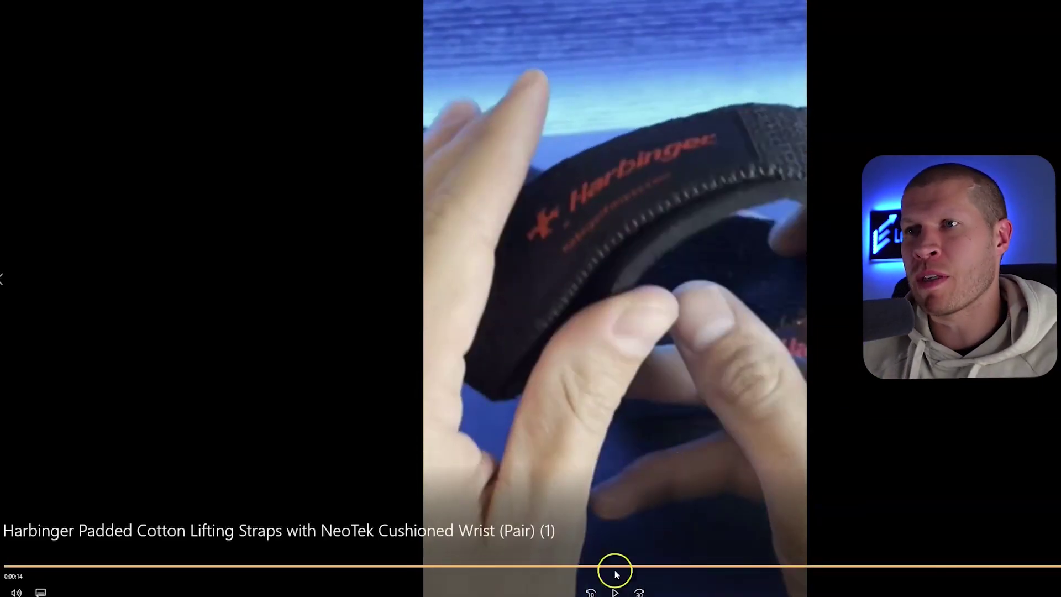